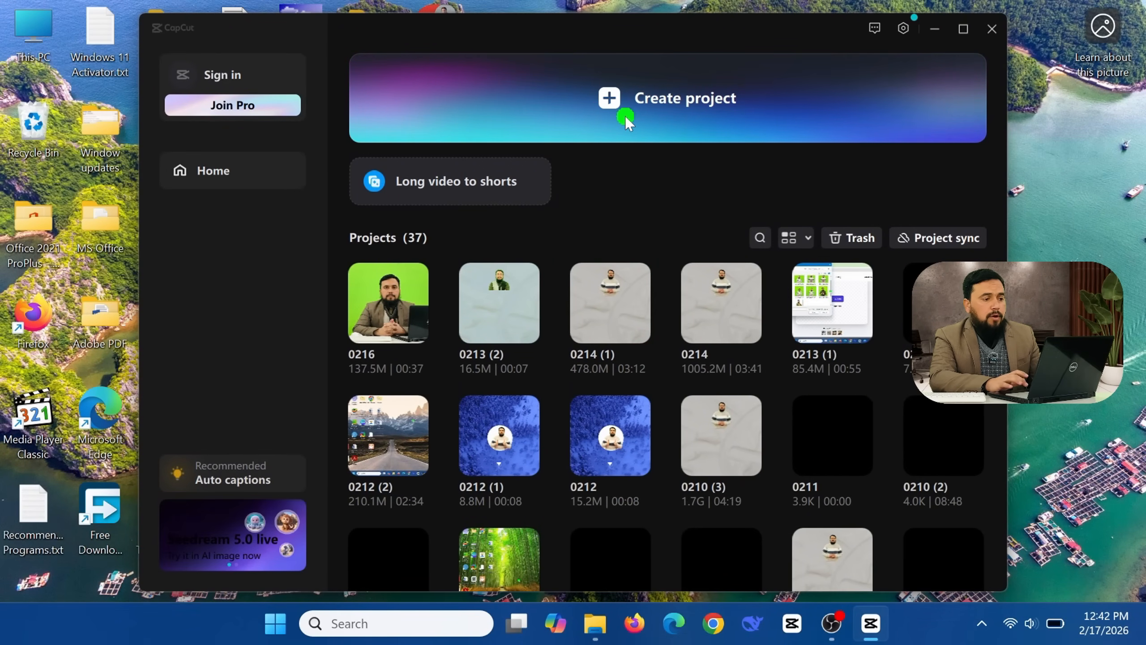
Create a new project and import the video file capcut Mobile 2.MOV
{"action": "left_click", "coordinate": [625, 117]}
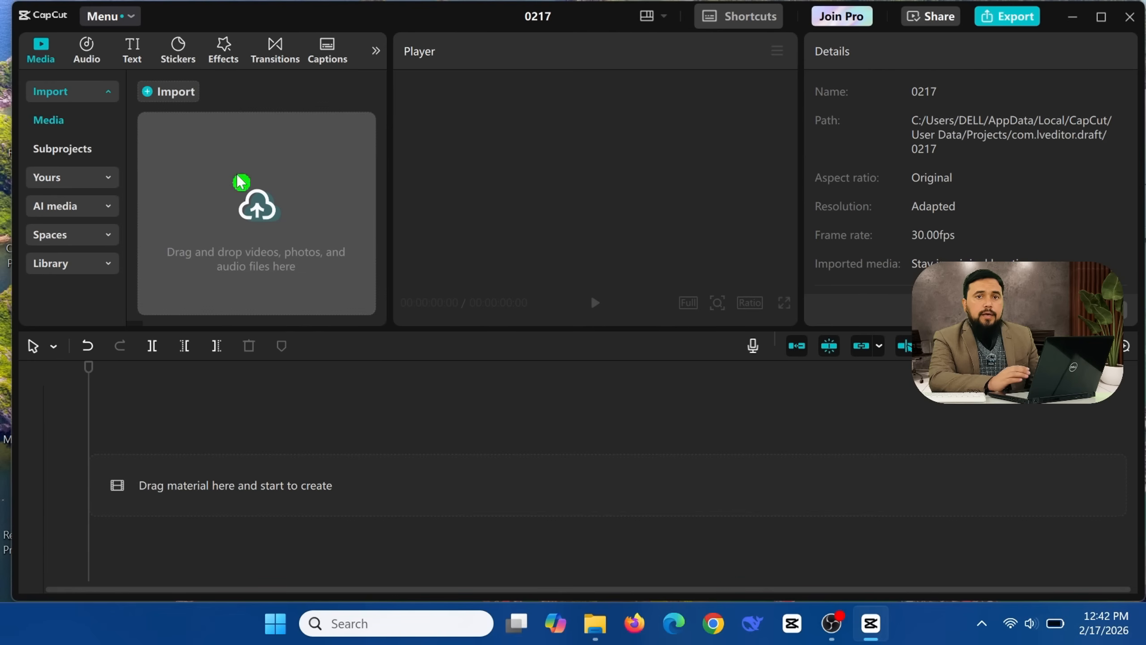
{"action": "left_click", "coordinate": [184, 92]}
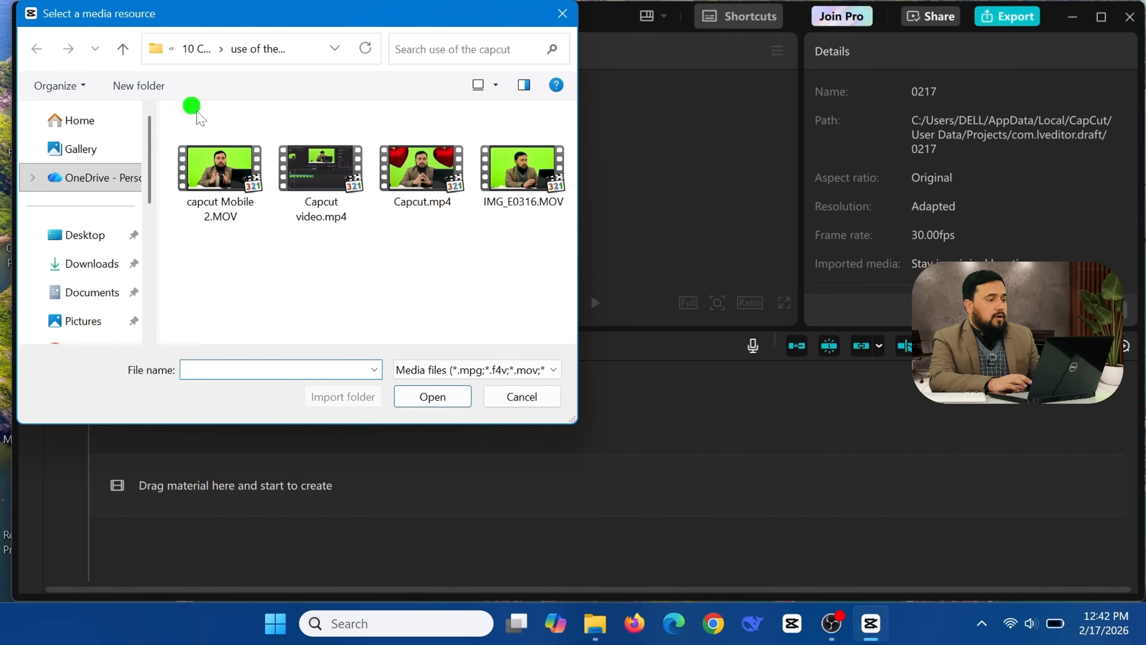
{"action": "left_click", "coordinate": [230, 176]}
{"action": "left_click", "coordinate": [451, 400]}
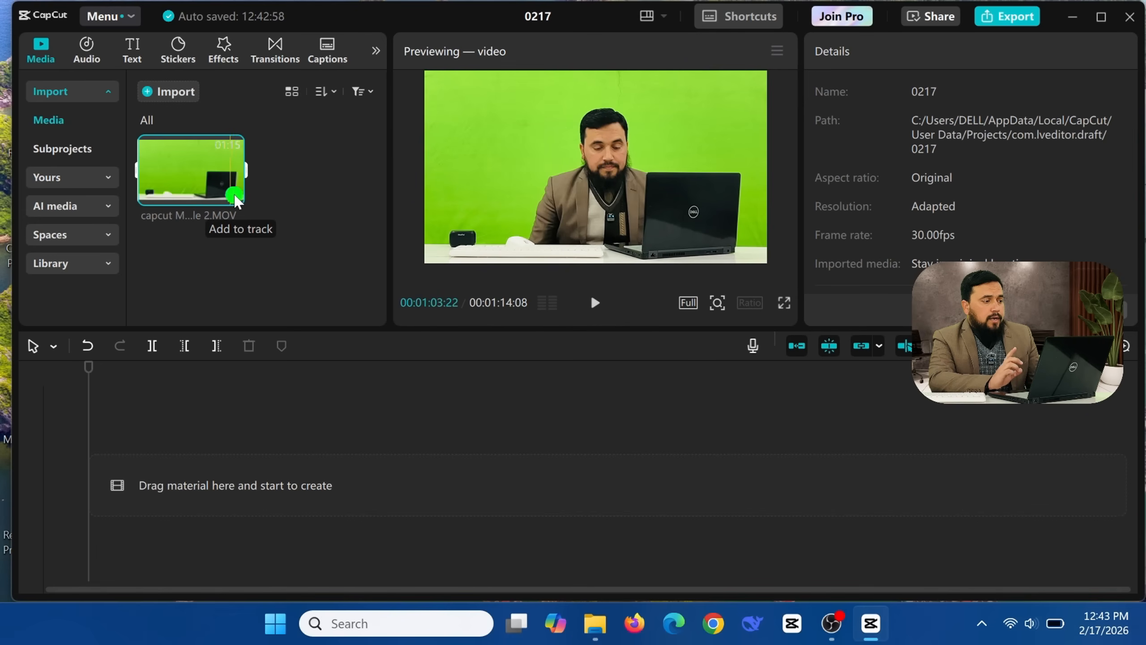
Put capcut Mobile 2.MOV on the main track and on a second track above it, and delete the main-track copy
{"action": "left_click", "coordinate": [234, 196]}
{"action": "left_click_drag", "start_coordinate": [199, 177], "coordinate": [172, 414]}
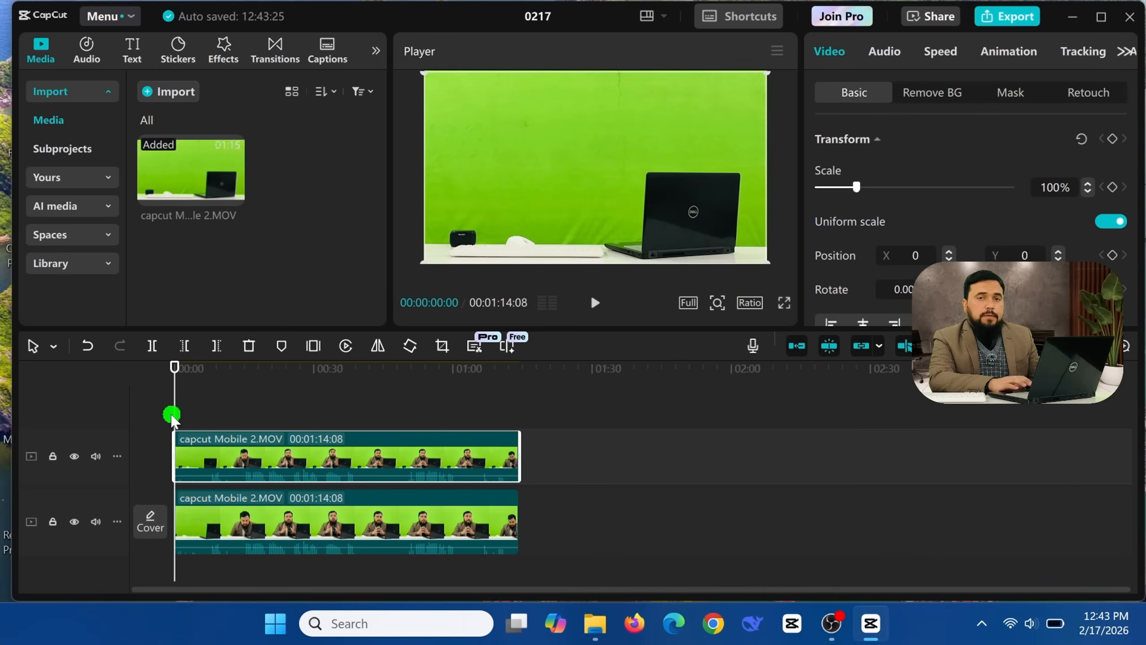
{"action": "left_click", "coordinate": [260, 524]}
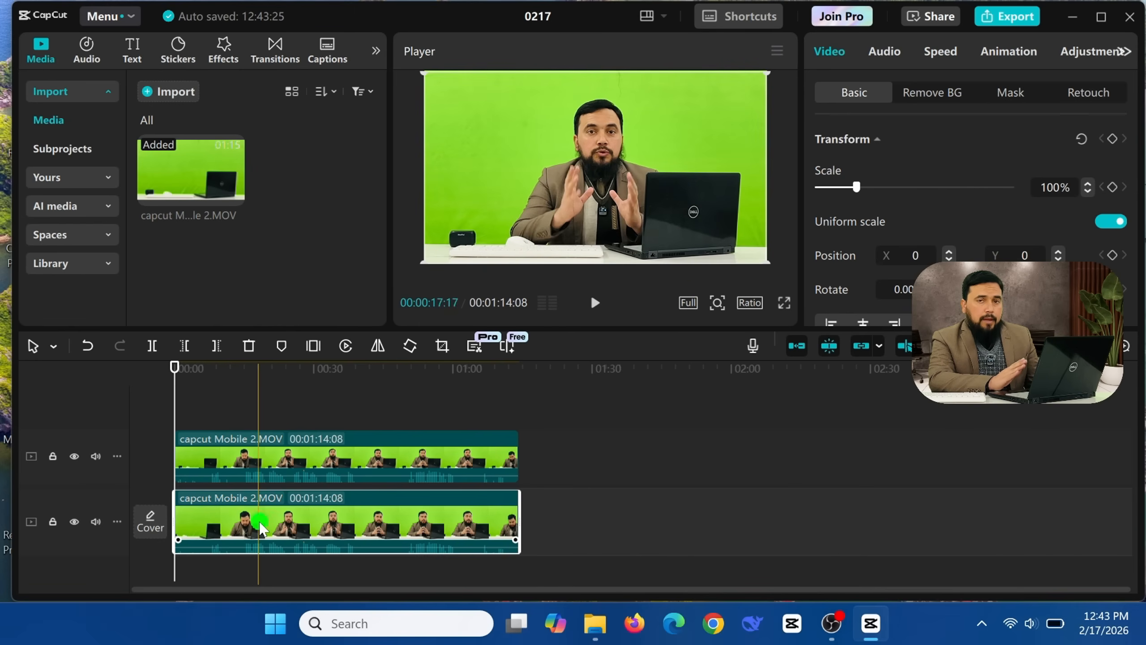
{"action": "left_click", "coordinate": [251, 346]}
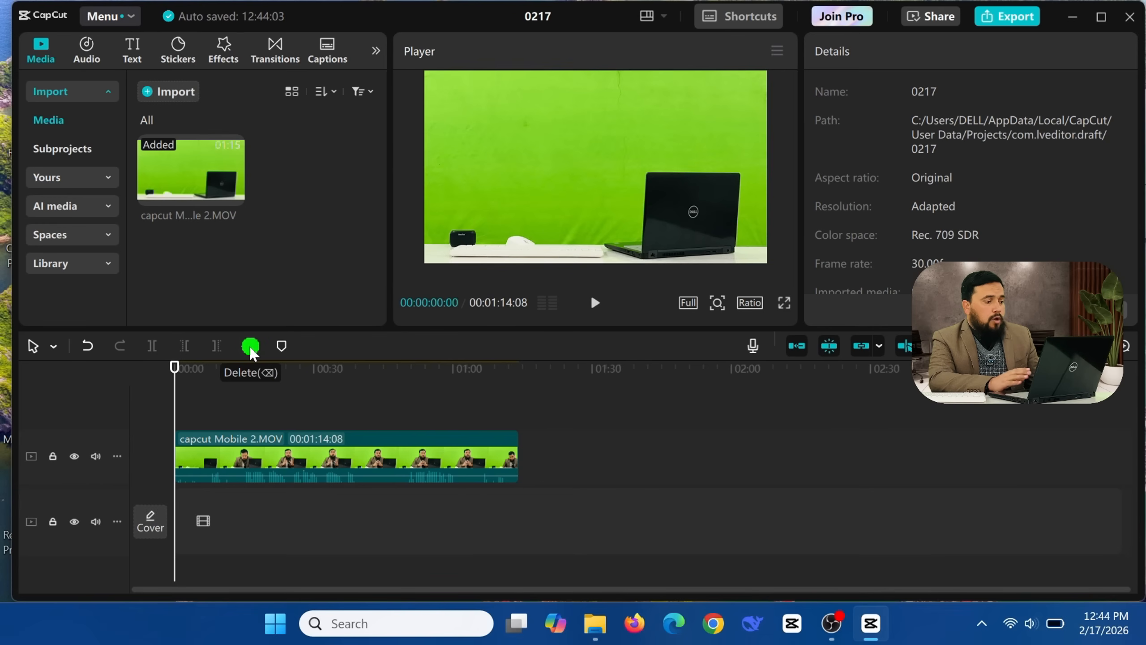
Undo the deletion of the main-track clip and redo it
{"action": "left_click", "coordinate": [92, 348]}
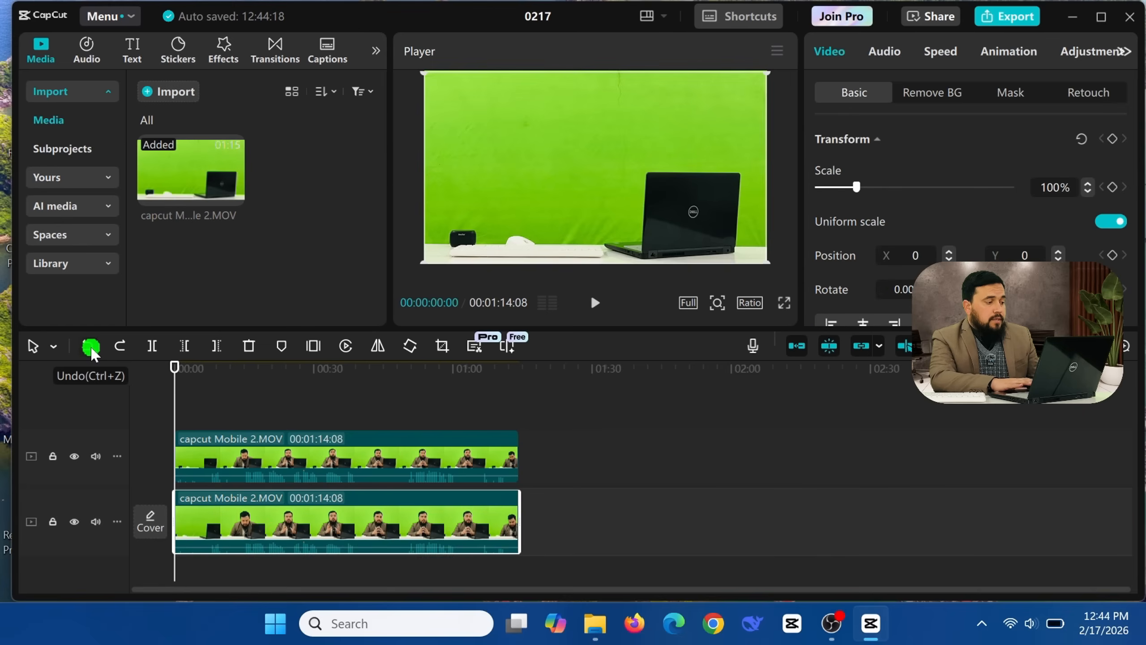
{"action": "left_click", "coordinate": [269, 528]}
{"action": "left_click", "coordinate": [128, 352]}
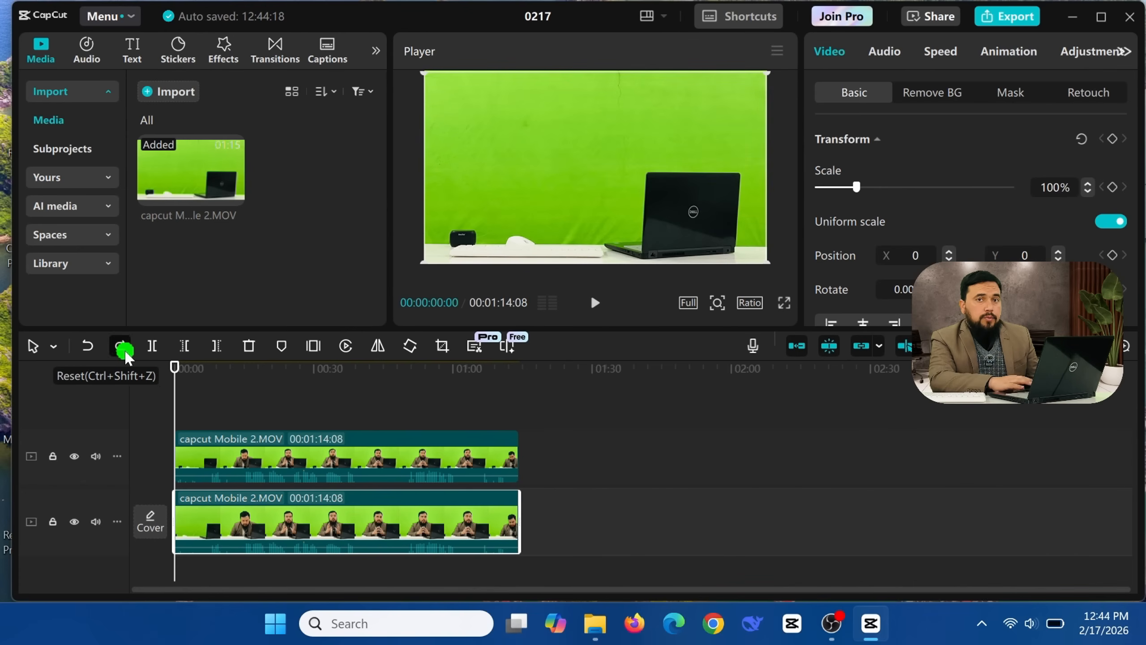
{"action": "left_click", "coordinate": [121, 348]}
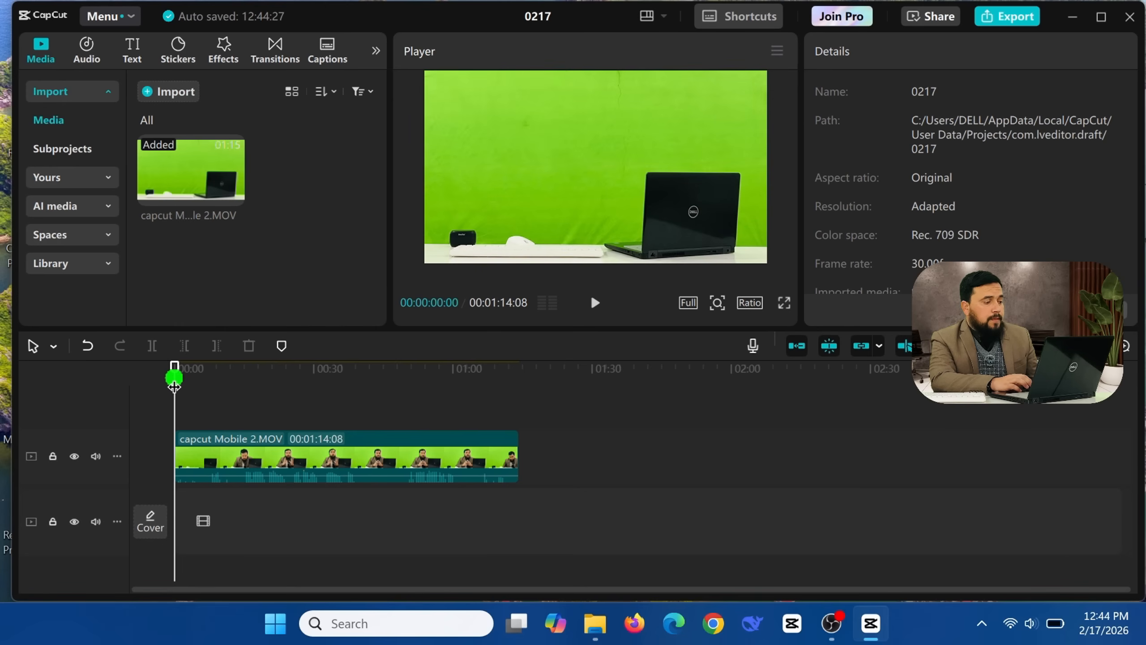
Split the clip on the upper track at 00:00:14:18
{"action": "left_click_drag", "start_coordinate": [174, 383], "coordinate": [242, 401]}
{"action": "left_click", "coordinate": [216, 469]}
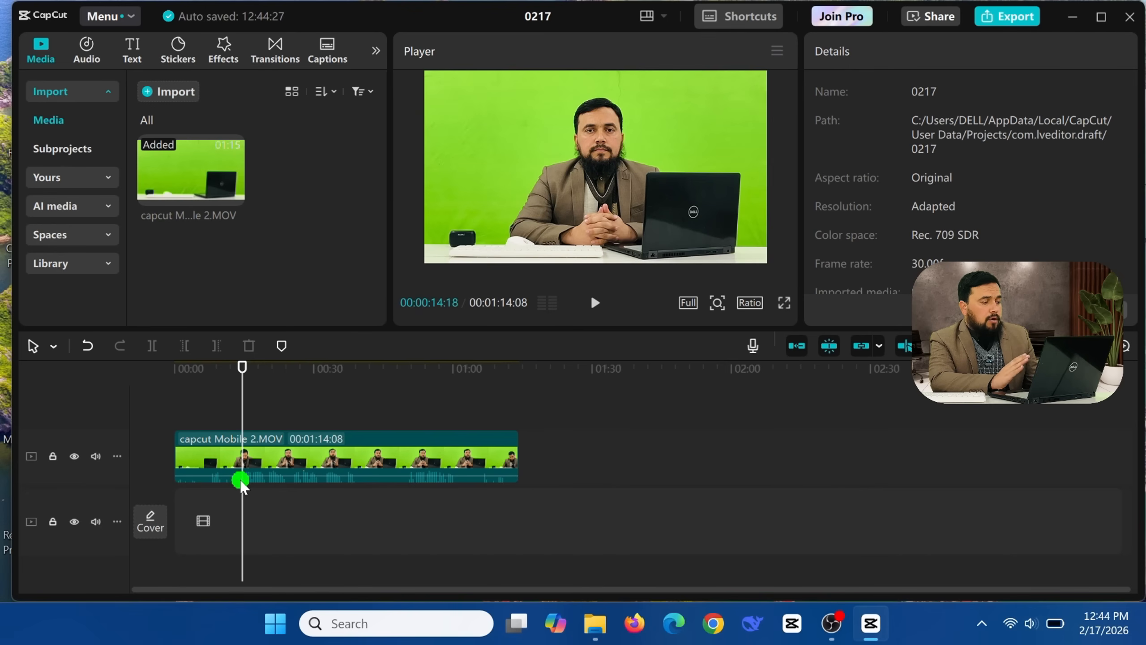
{"action": "left_click", "coordinate": [221, 463]}
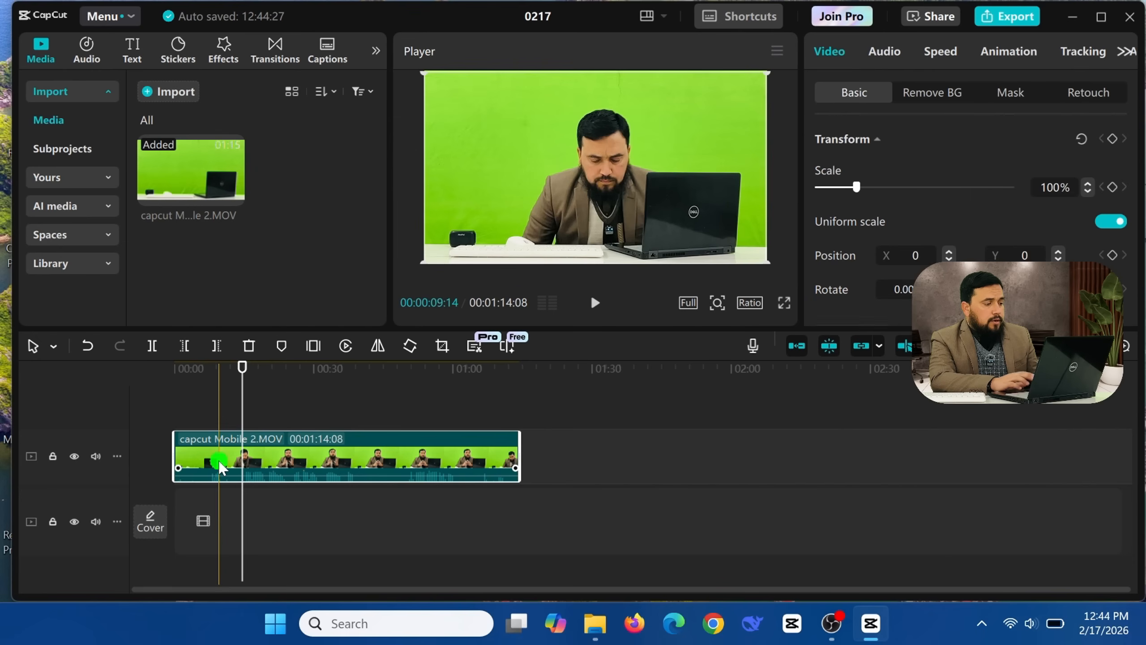
{"action": "left_click", "coordinate": [157, 347]}
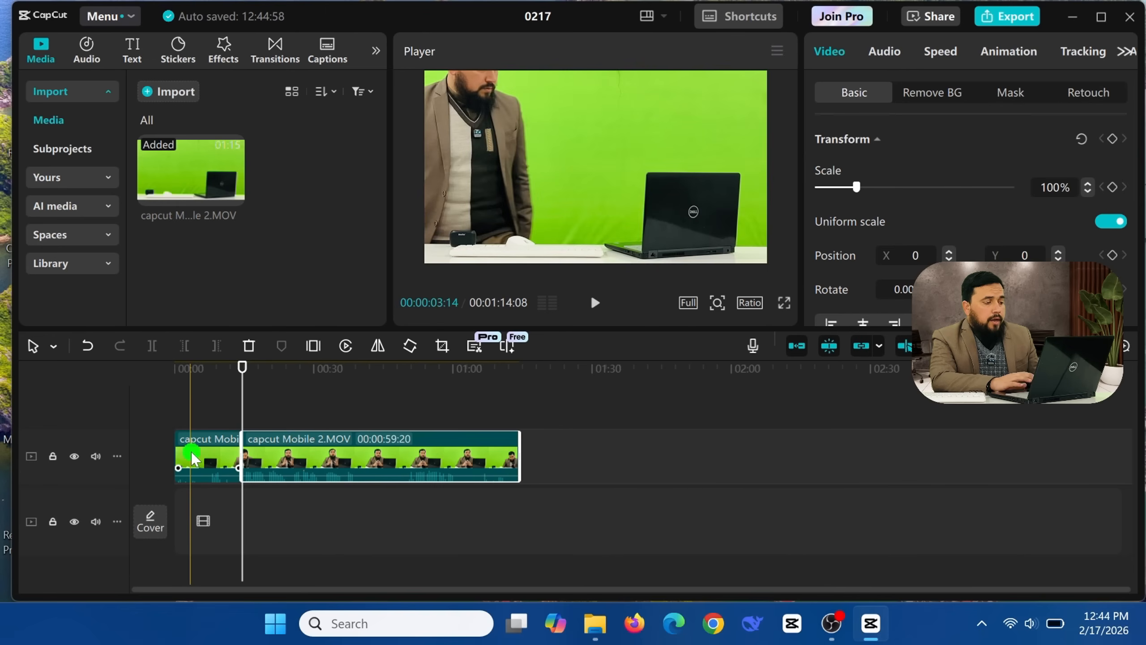
Delete the first piece of the split clip and move the remaining piece to the start of the timeline
{"action": "left_click", "coordinate": [217, 460]}
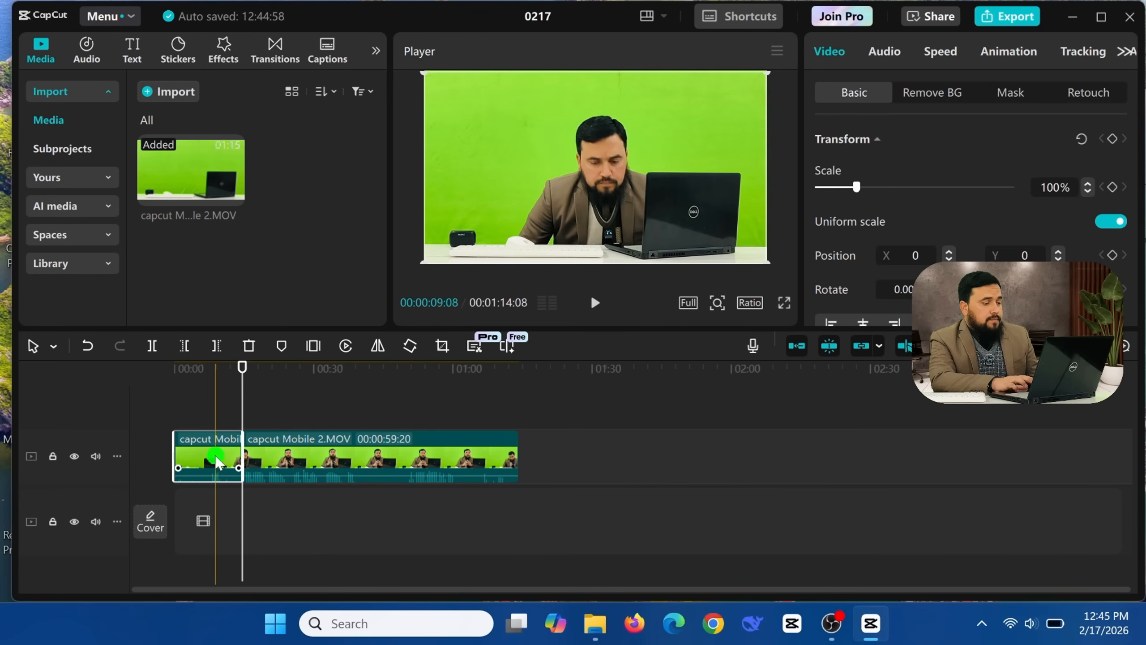
{"action": "left_click", "coordinate": [251, 346]}
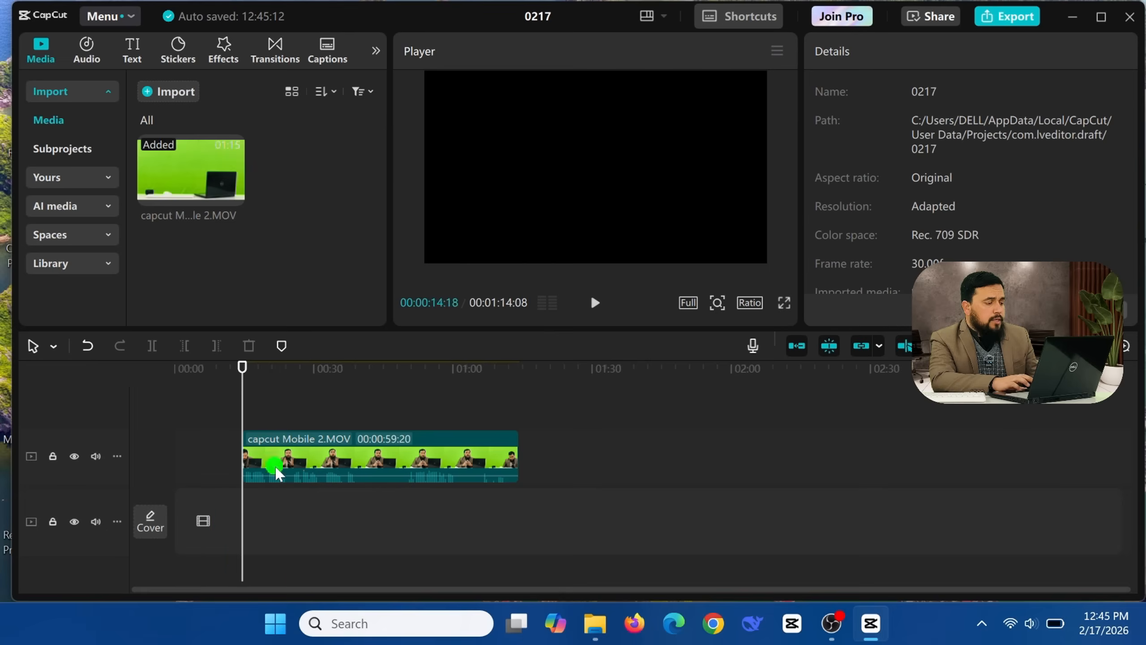
{"action": "left_click", "coordinate": [306, 461]}
{"action": "left_click_drag", "start_coordinate": [305, 461], "coordinate": [240, 467]}
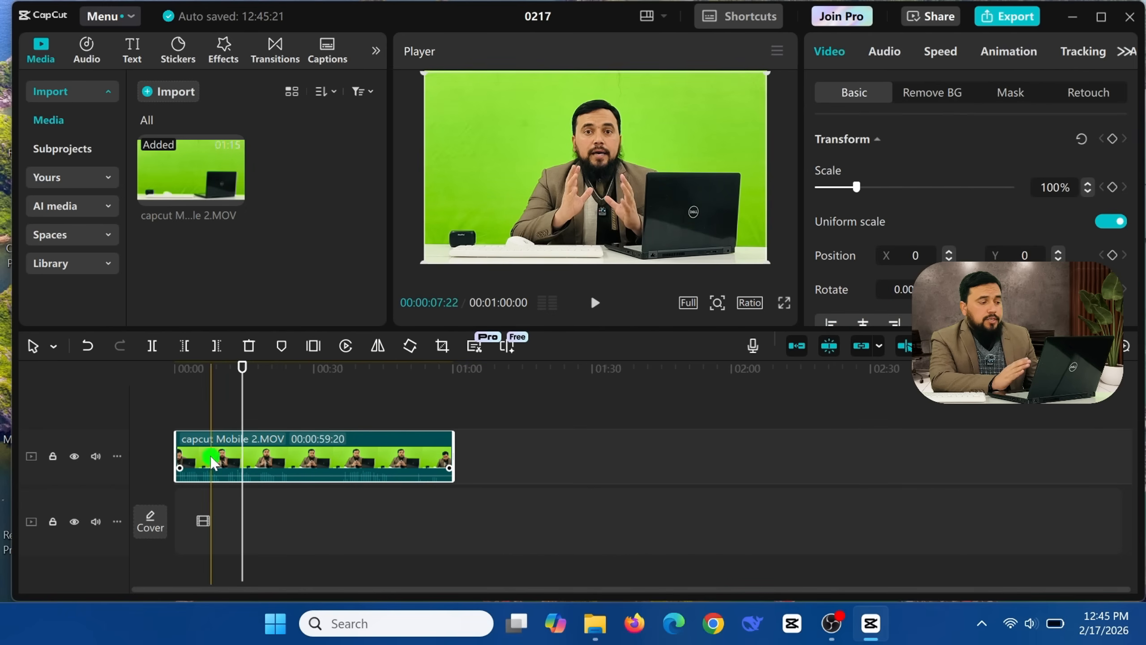
Split the clip at 00:00:25:01 and again at 00:00:35:25 to isolate a middle segment
{"action": "left_click_drag", "start_coordinate": [282, 398], "coordinate": [291, 419]}
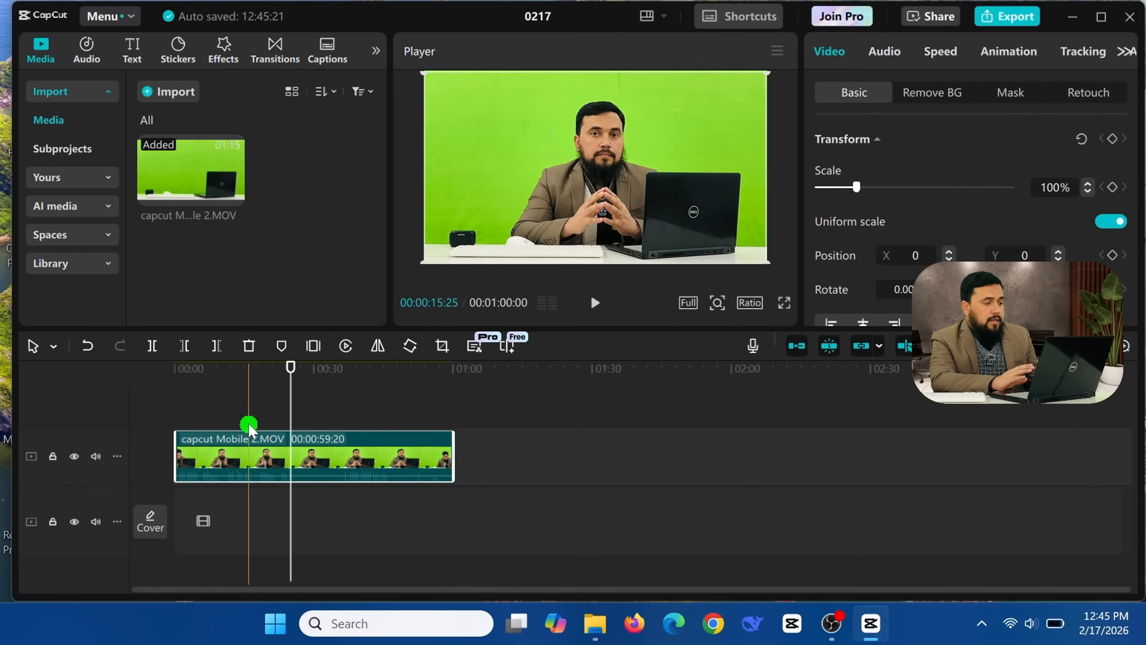
{"action": "left_click", "coordinate": [155, 346]}
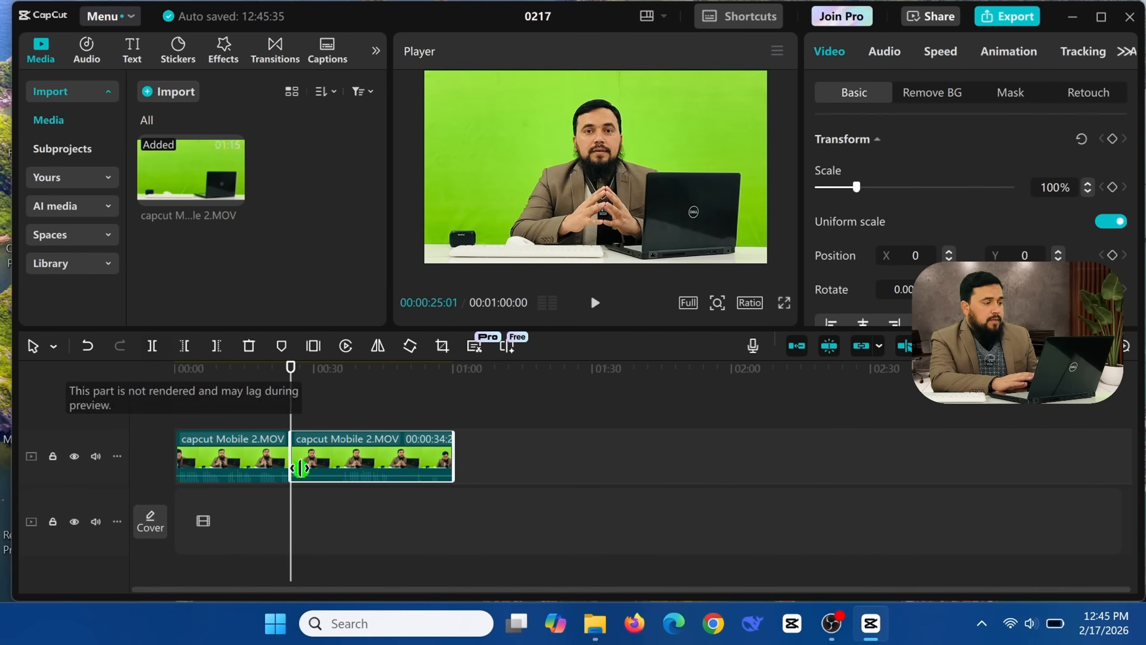
{"action": "left_click", "coordinate": [332, 481]}
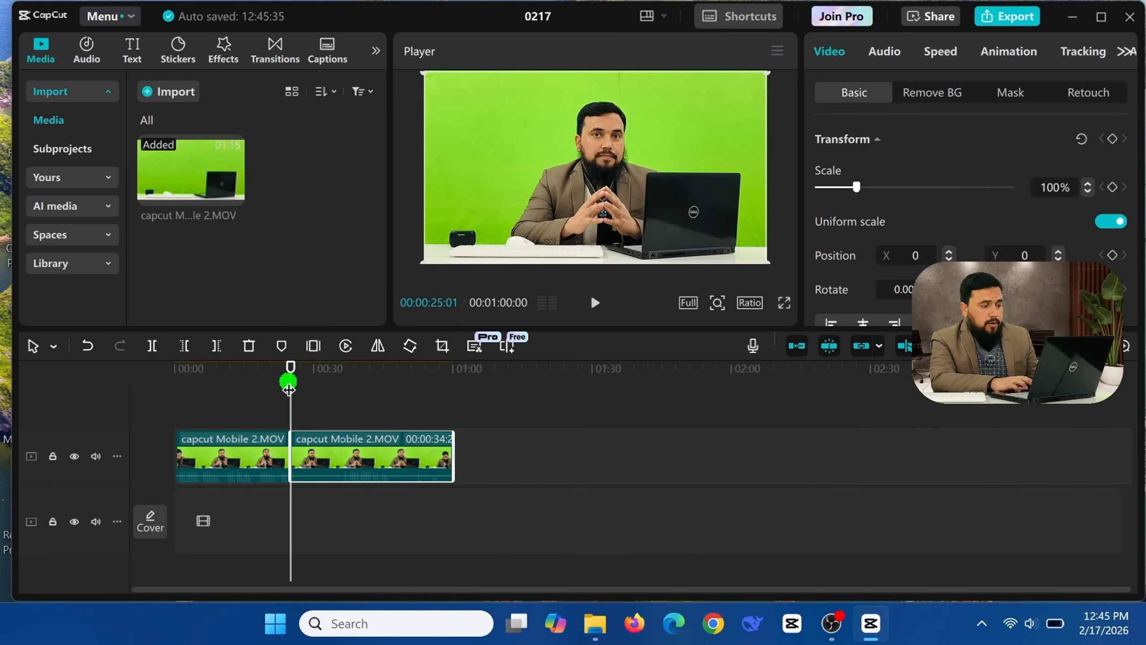
{"action": "left_click_drag", "start_coordinate": [288, 389], "coordinate": [342, 400]}
{"action": "left_click", "coordinate": [157, 345]}
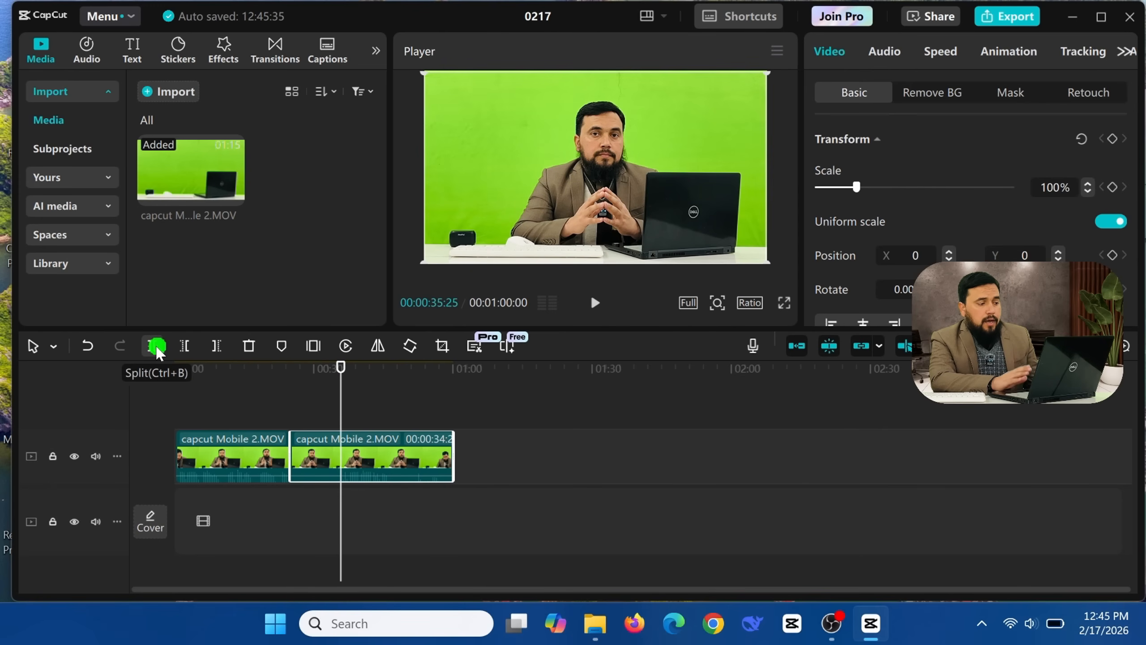
{"action": "left_click", "coordinate": [156, 346]}
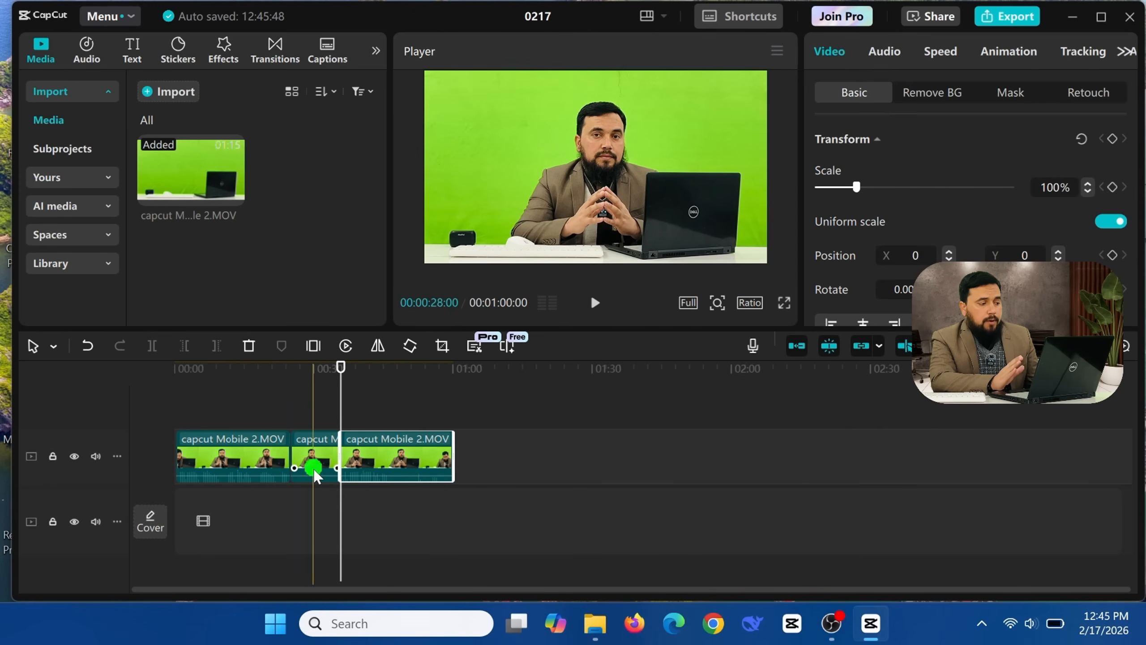
Delete the middle segment and close the gap by moving the last segment up against the first
{"action": "left_click", "coordinate": [324, 461]}
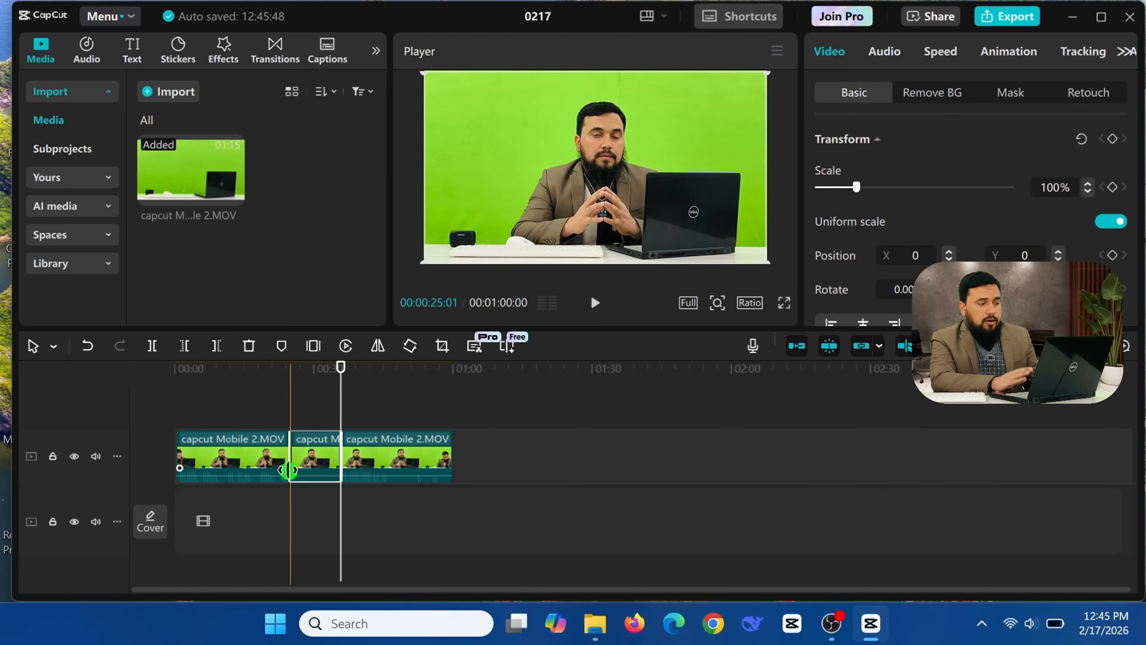
{"action": "left_click", "coordinate": [311, 453]}
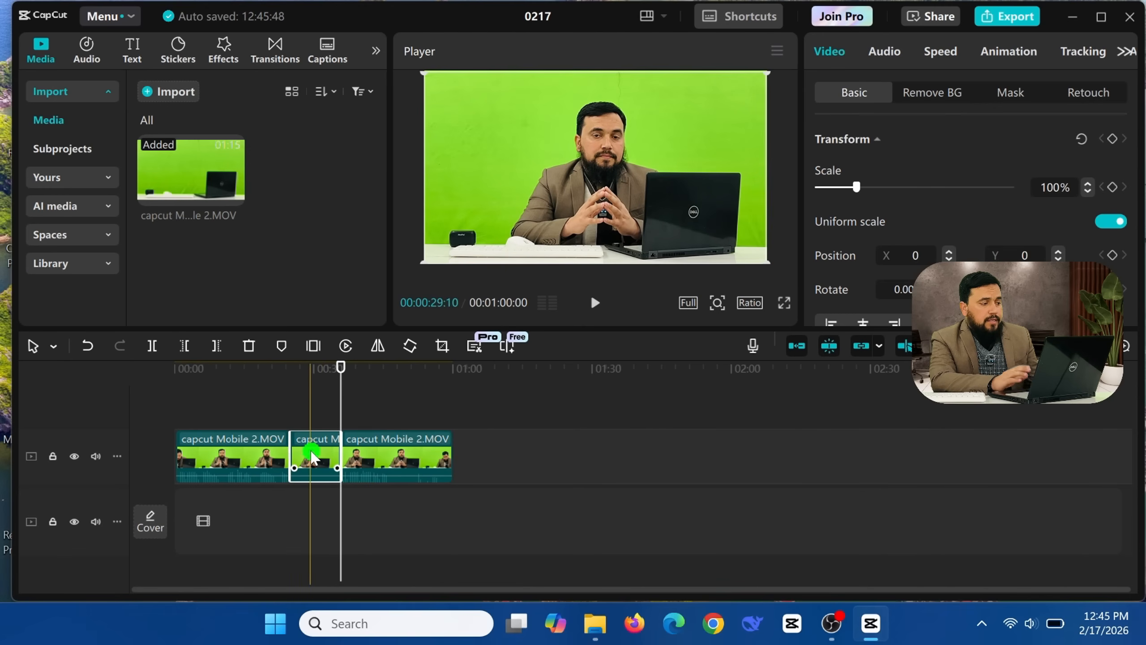
{"action": "left_click", "coordinate": [249, 346]}
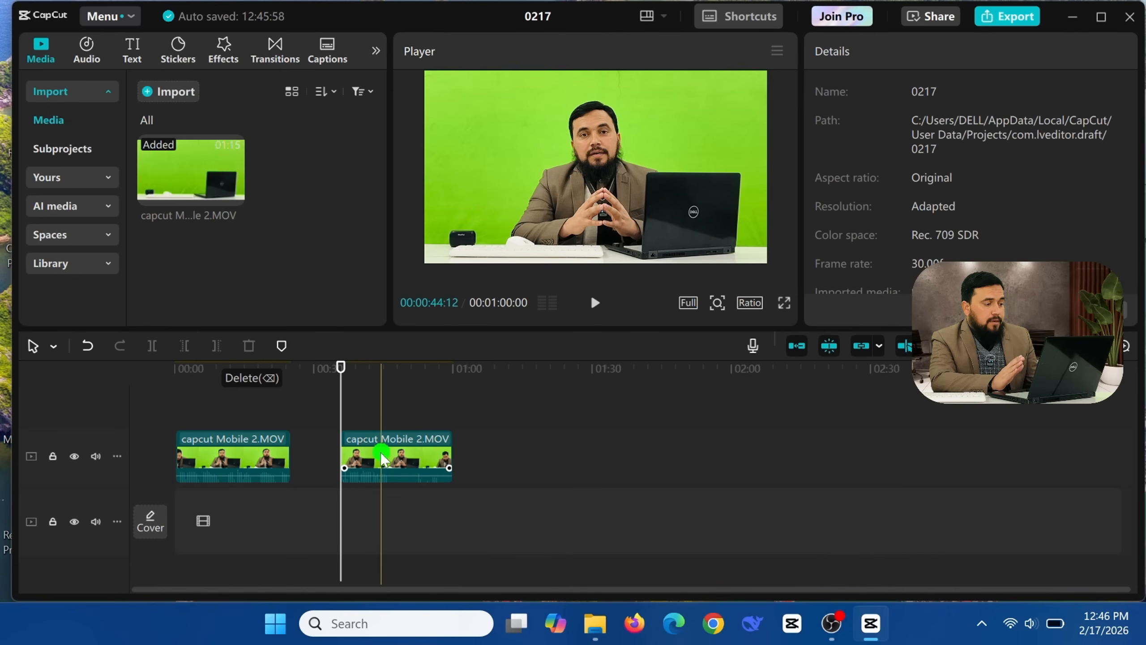
{"action": "left_click_drag", "start_coordinate": [382, 457], "coordinate": [337, 462]}
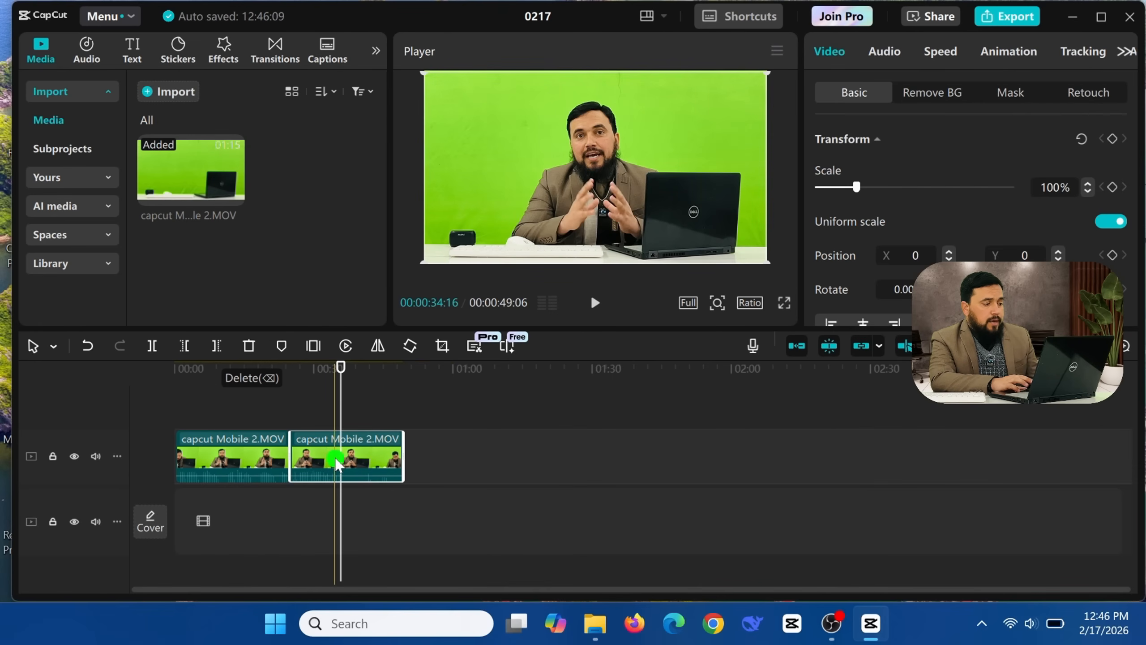
Try trimming away the second clip's part before 00:00:35:29 and the part after it, undoing each trim
{"action": "left_click", "coordinate": [256, 461]}
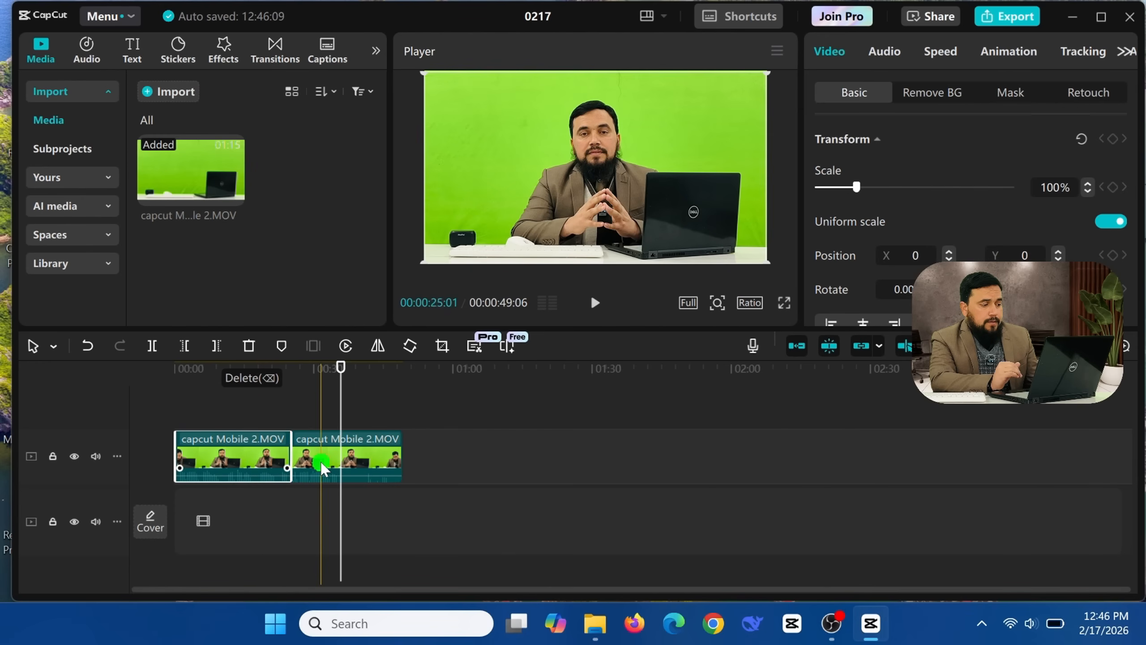
{"action": "left_click", "coordinate": [323, 468]}
{"action": "mouse_move", "coordinate": [342, 385]}
{"action": "left_mouse_down"}
{"action": "mouse_move", "coordinate": [320, 384]}
{"action": "mouse_move", "coordinate": [337, 394]}
{"action": "left_mouse_up"}
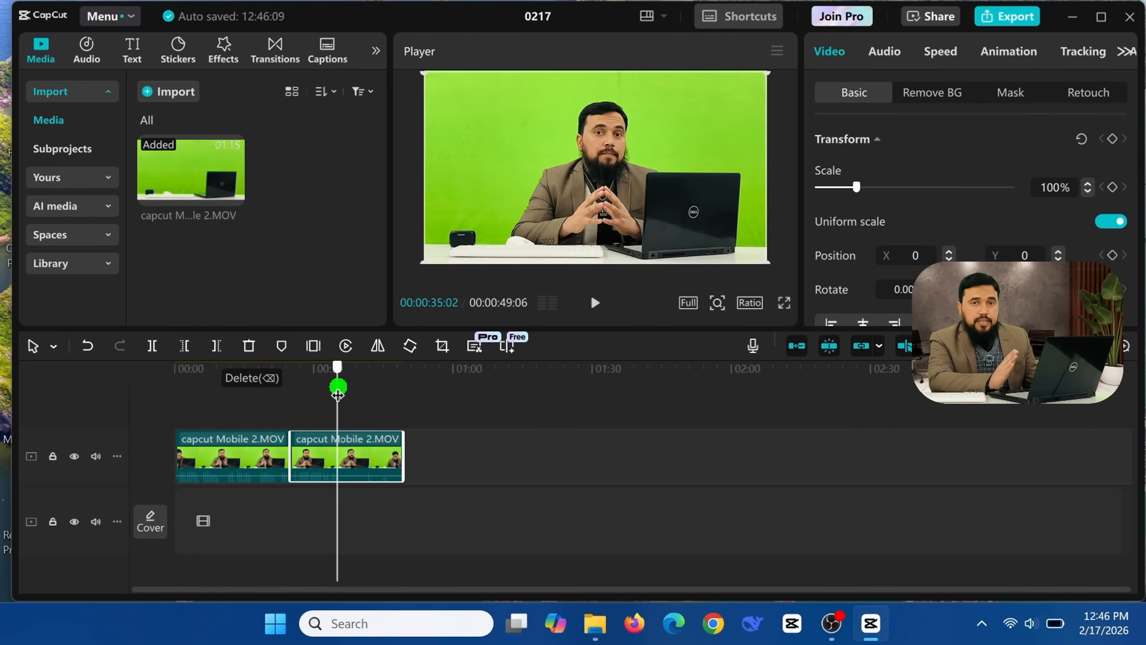
{"action": "left_click", "coordinate": [349, 472]}
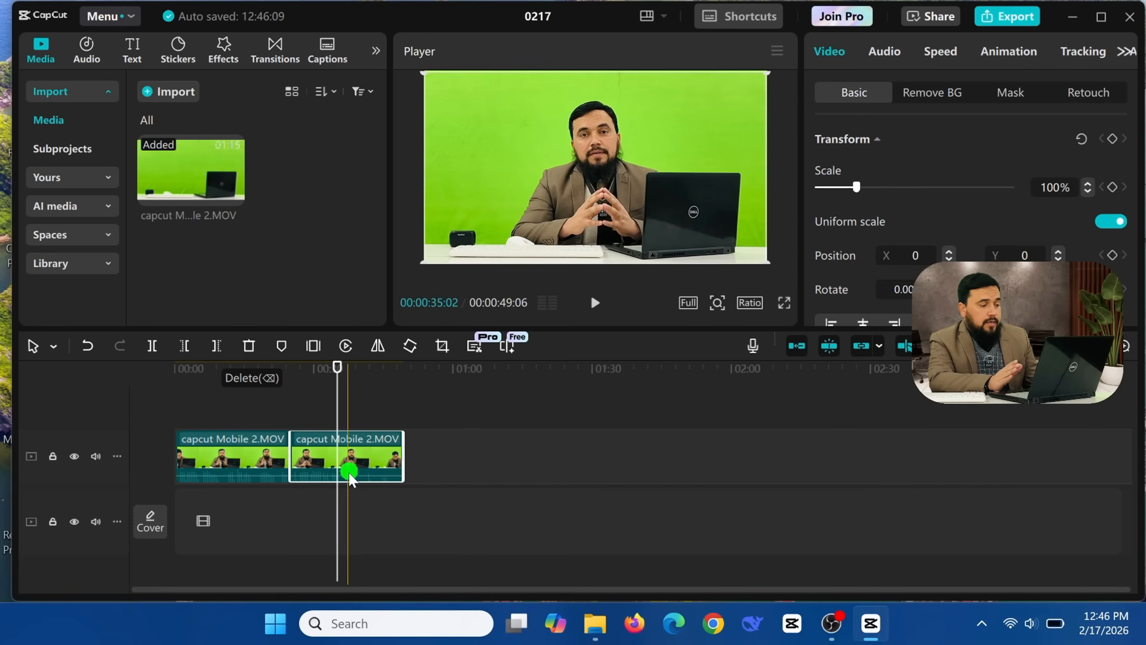
{"action": "left_click_drag", "start_coordinate": [335, 394], "coordinate": [341, 401]}
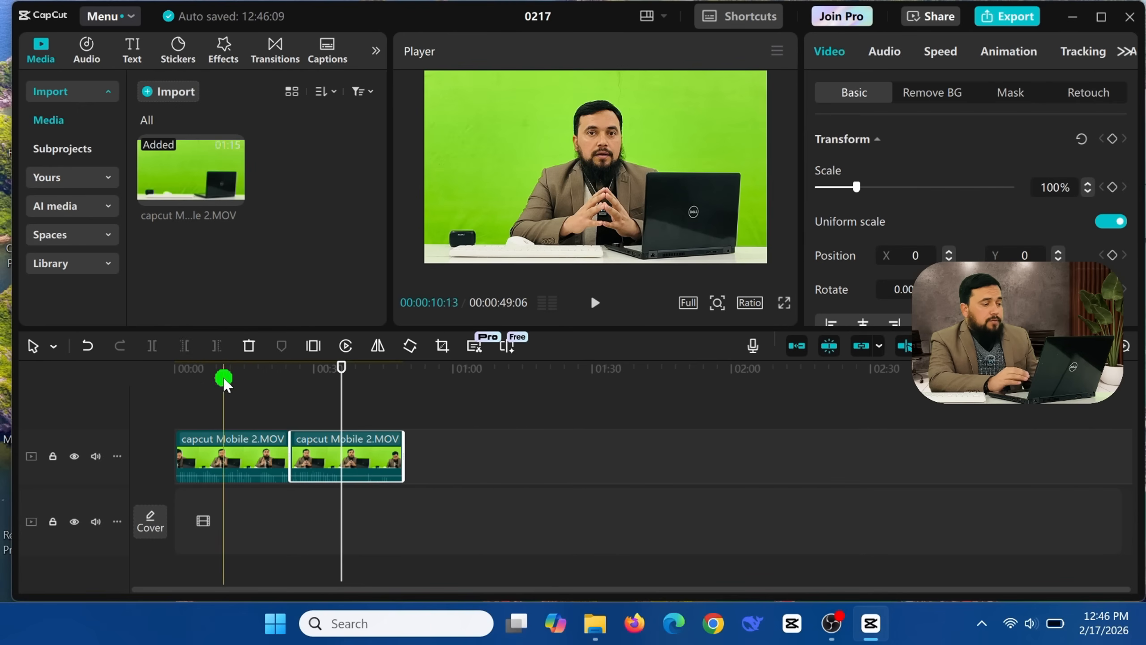
{"action": "left_click", "coordinate": [184, 346]}
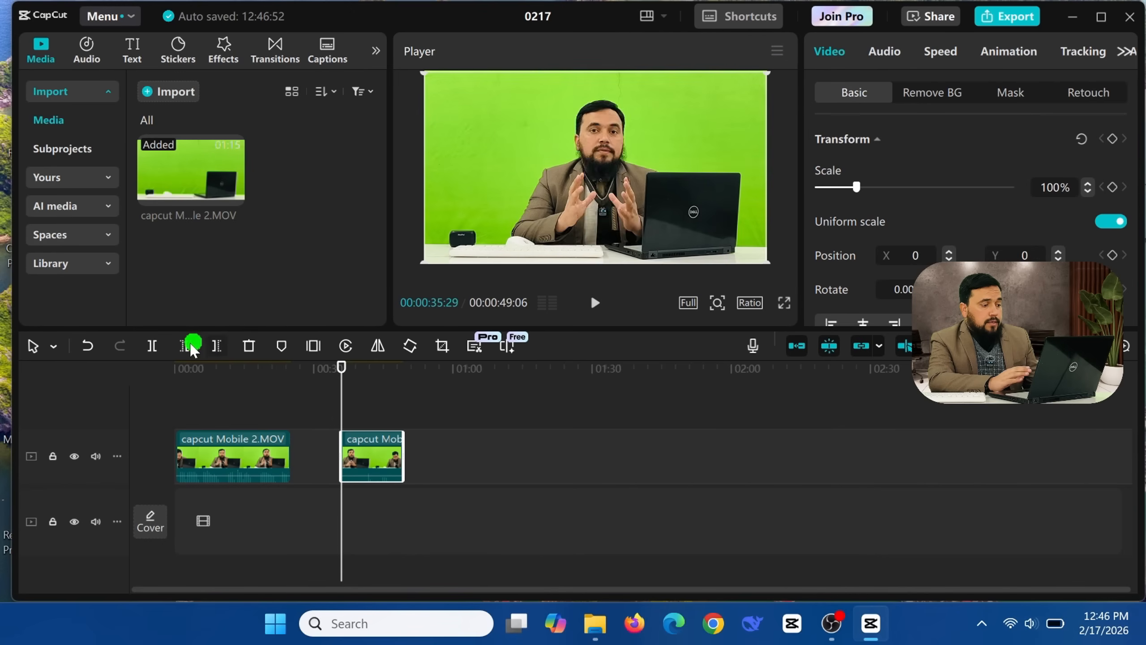
{"action": "left_click", "coordinate": [88, 346]}
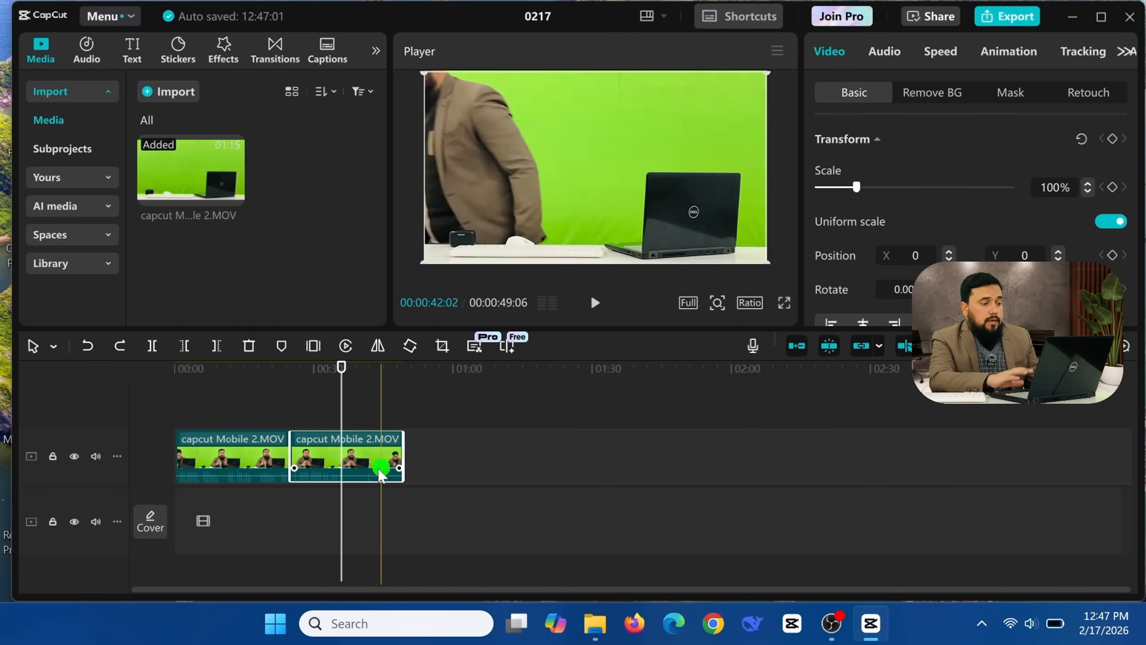
{"action": "left_click", "coordinate": [215, 346]}
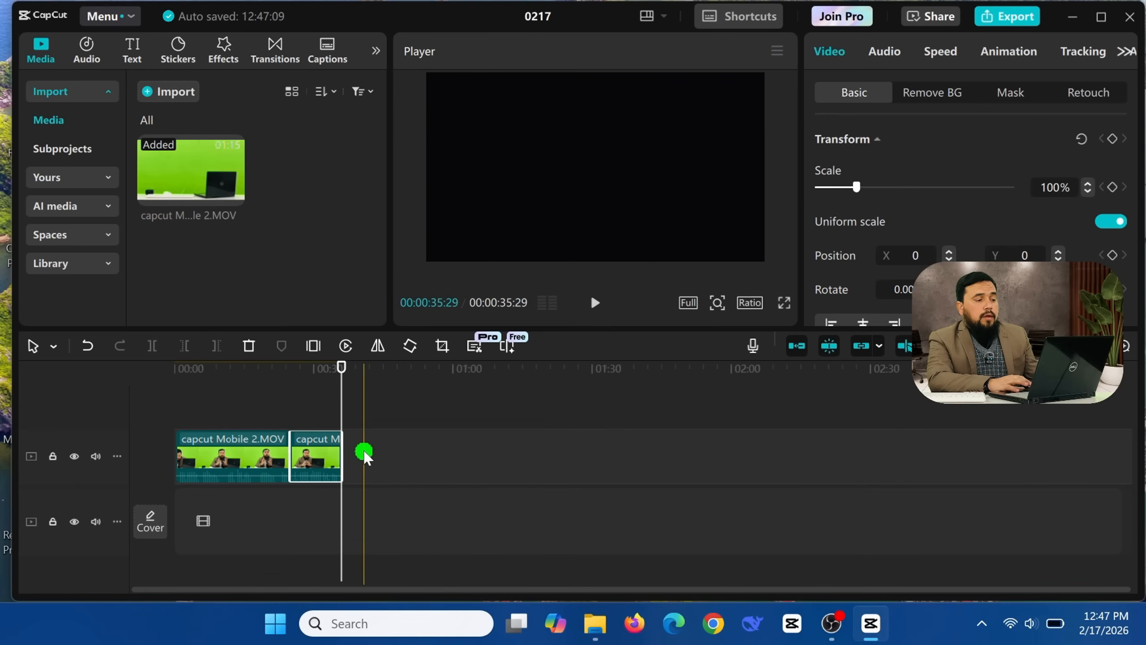
{"action": "left_click", "coordinate": [91, 346]}
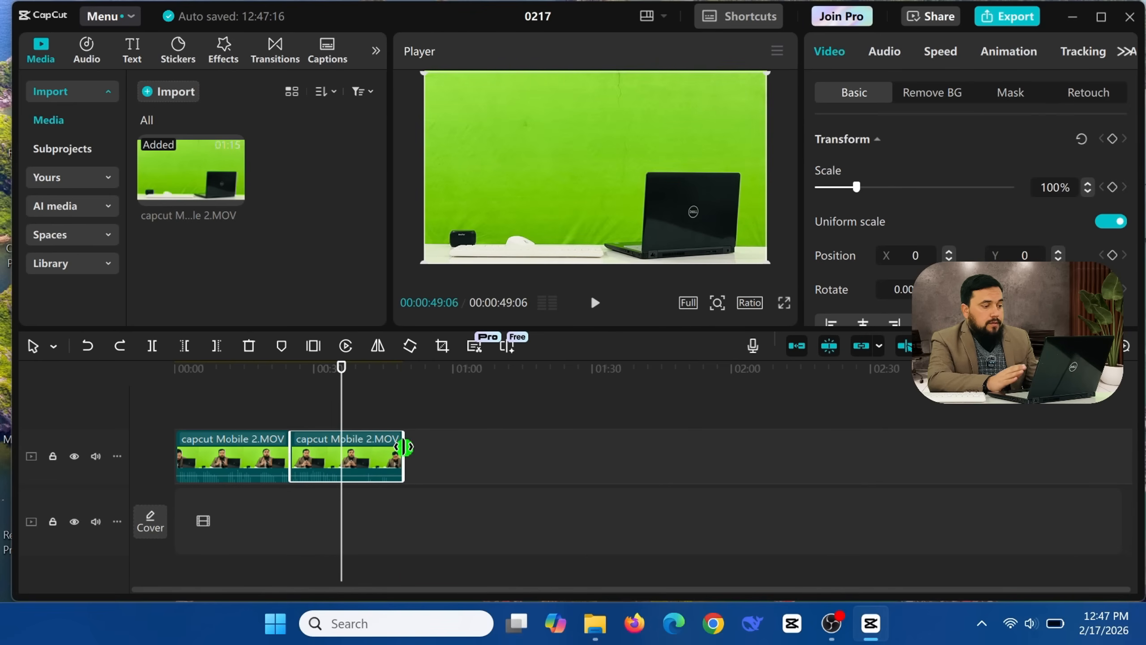
Shorten the second clip from its end so that it ends at 00:00:35:29
{"action": "left_click_drag", "start_coordinate": [397, 448], "coordinate": [339, 449]}
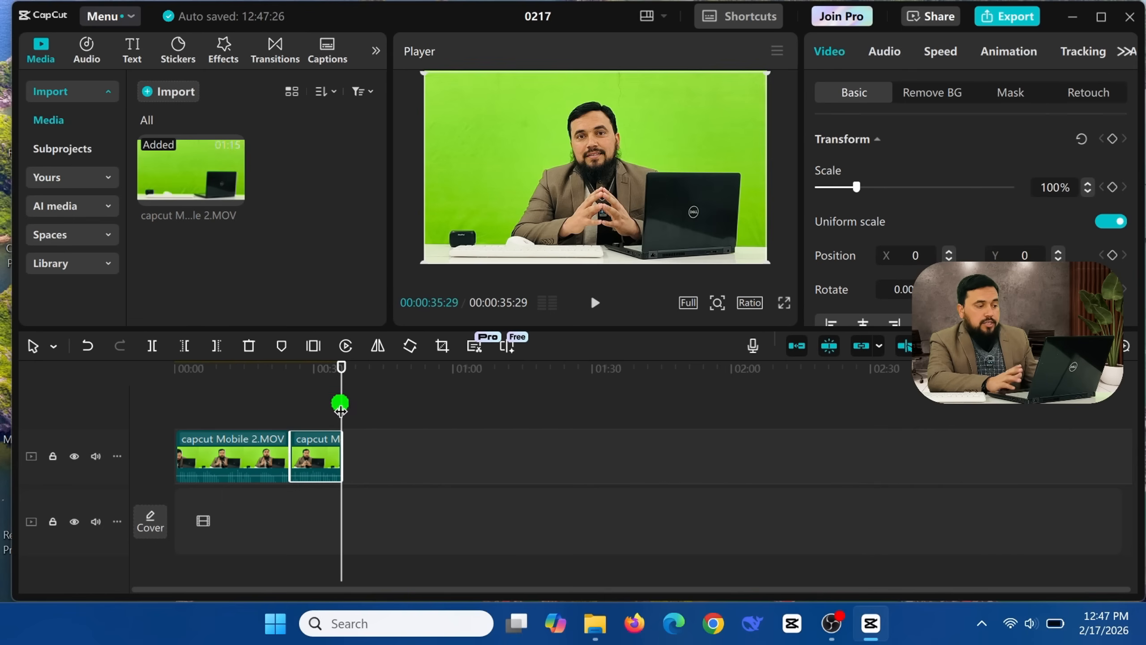
Add two moon stickers at 00:00:13:13, placing one at X -1173, Y 401 and the other at X 1320, Y 512
{"action": "left_click", "coordinate": [323, 397]}
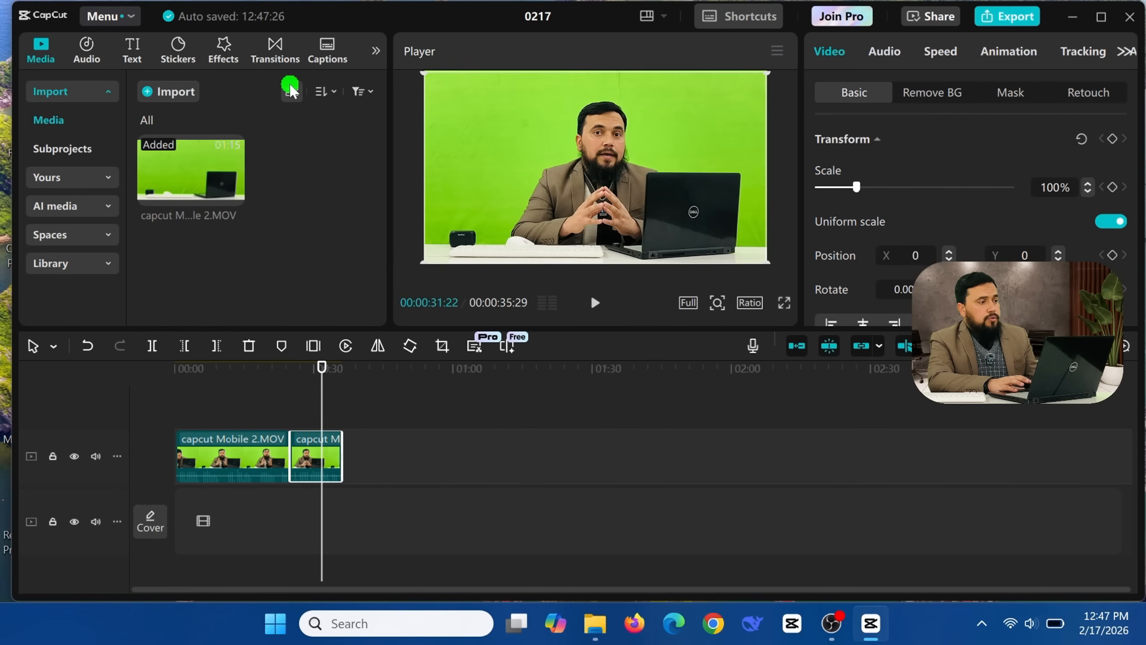
{"action": "left_click", "coordinate": [179, 47]}
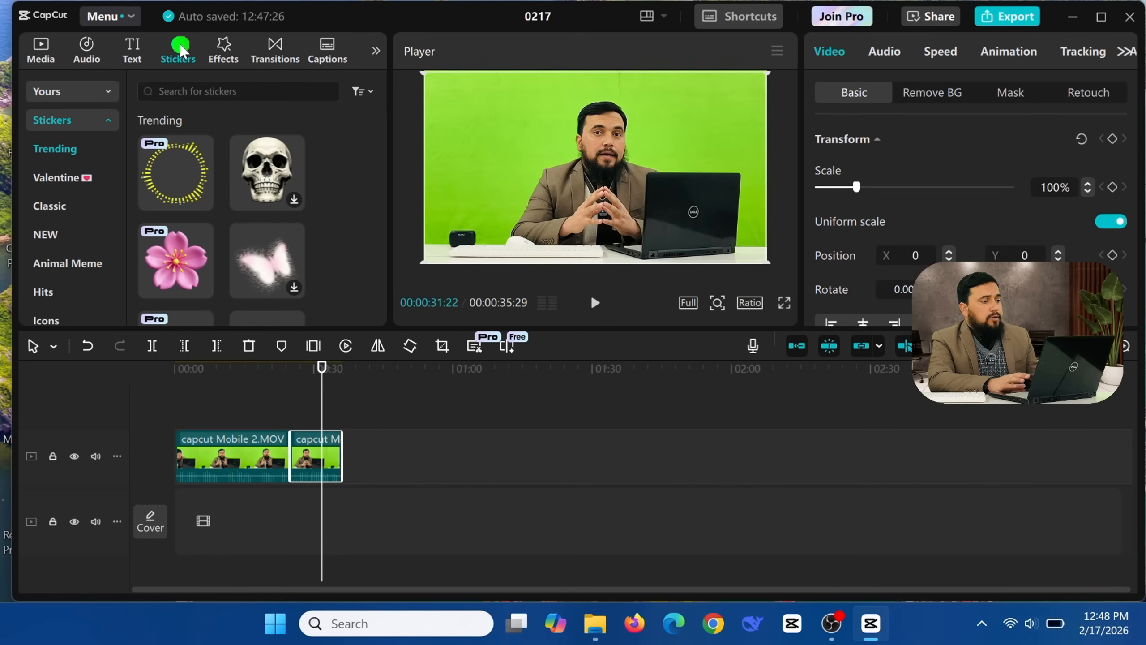
{"action": "left_click", "coordinate": [155, 154]}
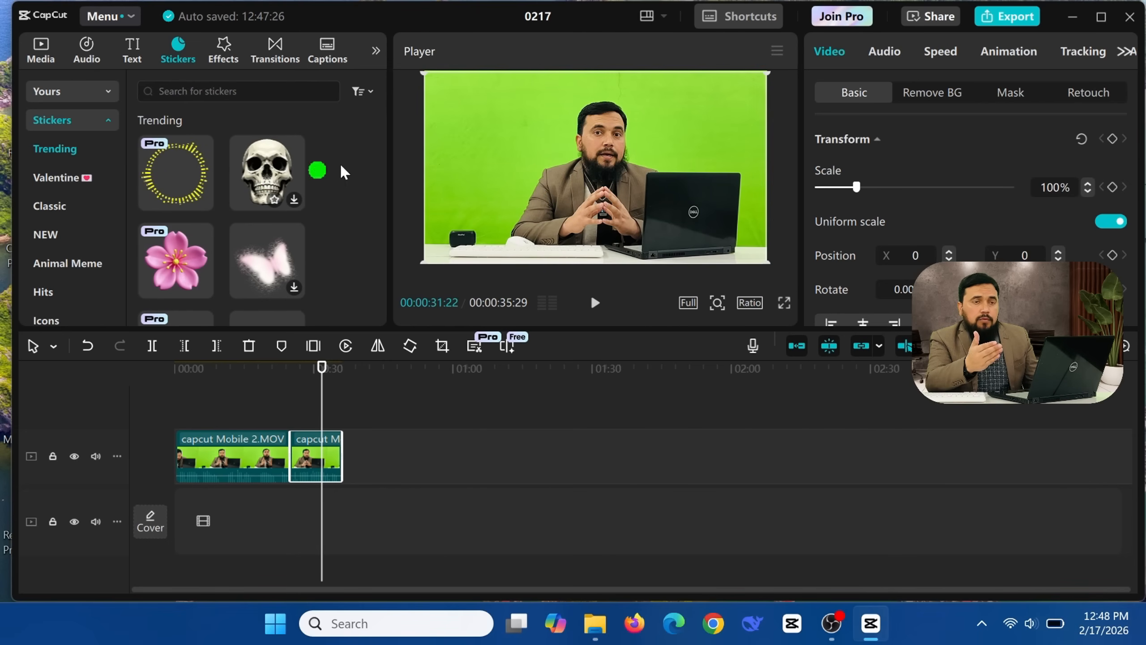
{"action": "left_click_drag", "start_coordinate": [383, 119], "coordinate": [385, 158]}
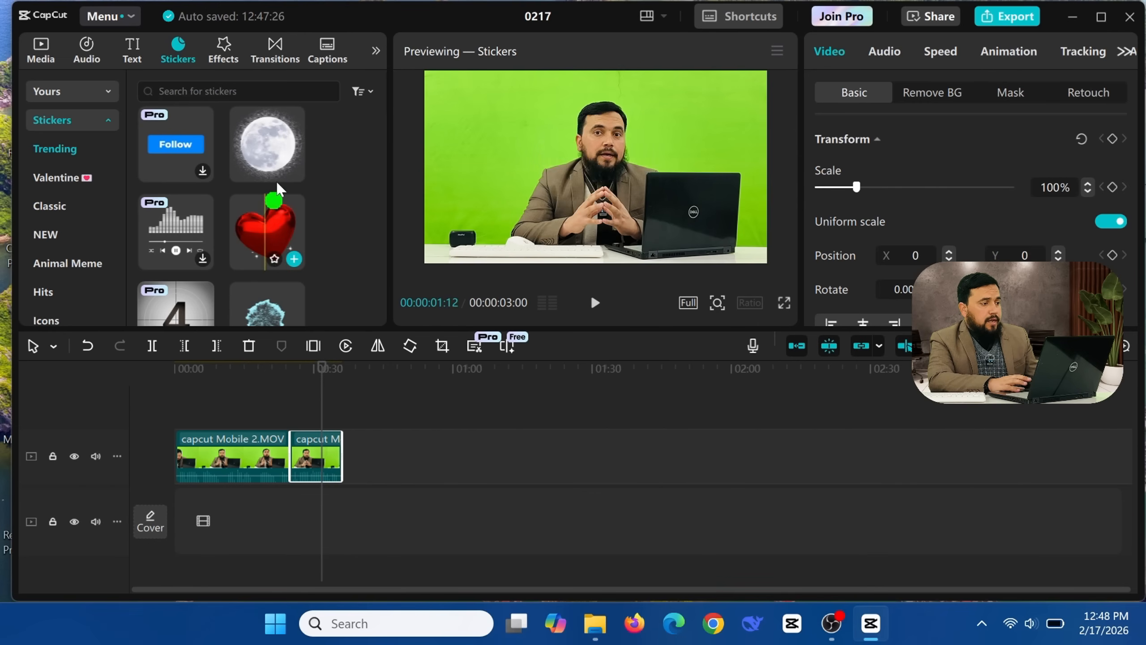
{"action": "mouse_move", "coordinate": [282, 154]}
{"action": "left_mouse_down"}
{"action": "mouse_move", "coordinate": [327, 311]}
{"action": "mouse_move", "coordinate": [317, 405]}
{"action": "mouse_move", "coordinate": [264, 154]}
{"action": "left_mouse_up"}
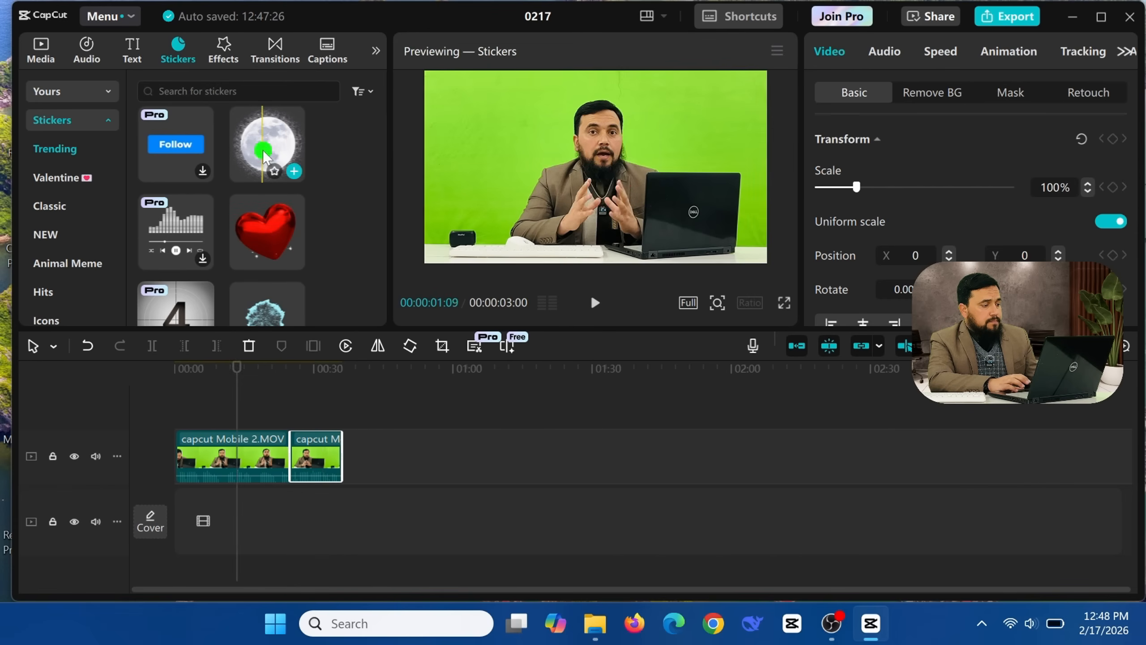
{"action": "left_click", "coordinate": [296, 172]}
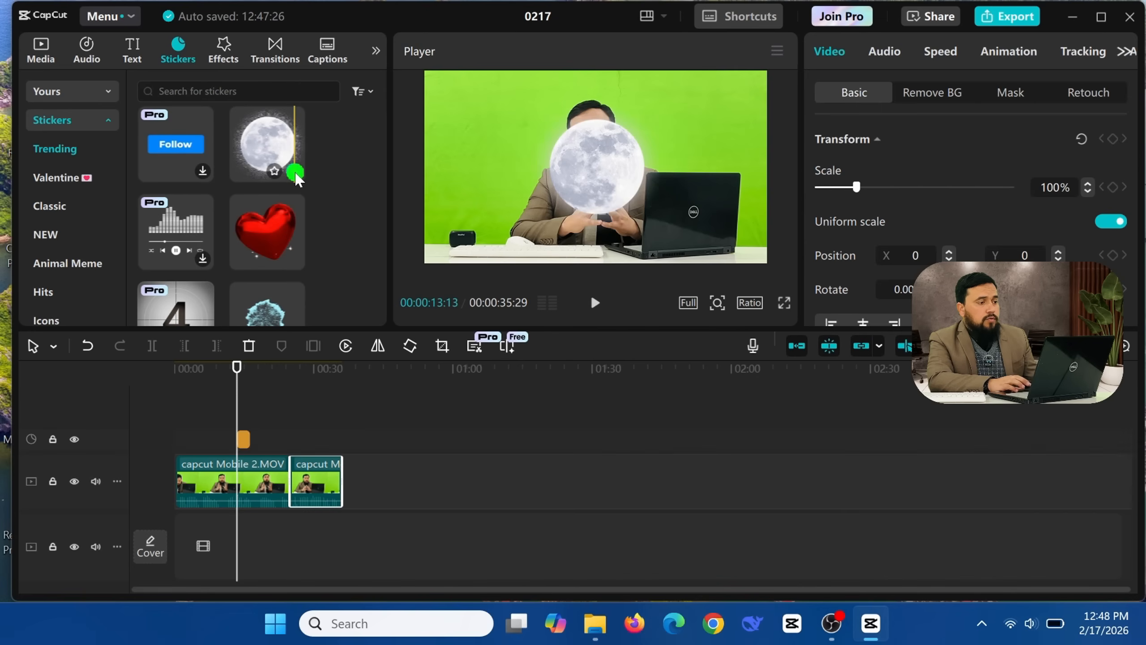
{"action": "left_click_drag", "start_coordinate": [602, 176], "coordinate": [499, 142]}
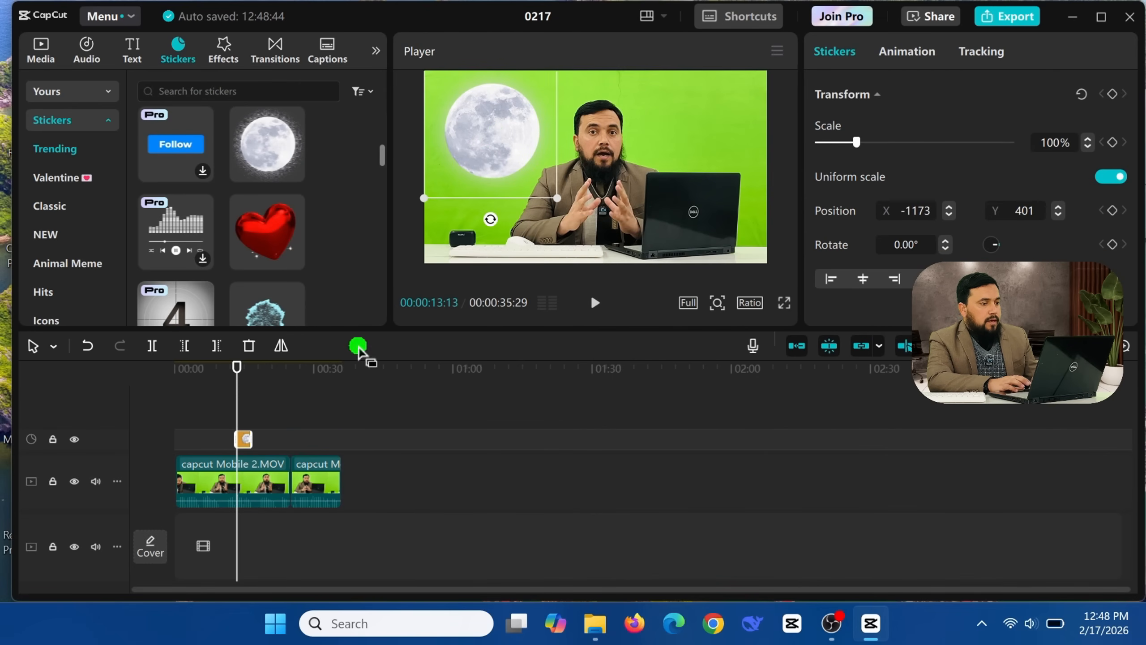
{"action": "left_click", "coordinate": [296, 170]}
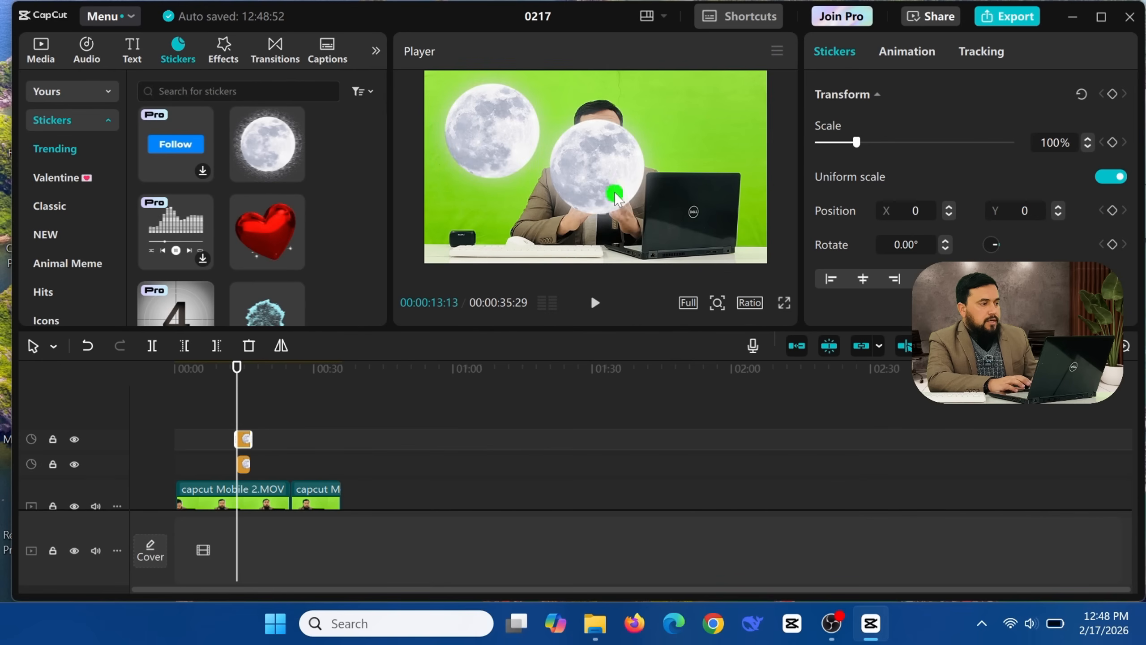
{"action": "left_click_drag", "start_coordinate": [613, 186], "coordinate": [732, 144]}
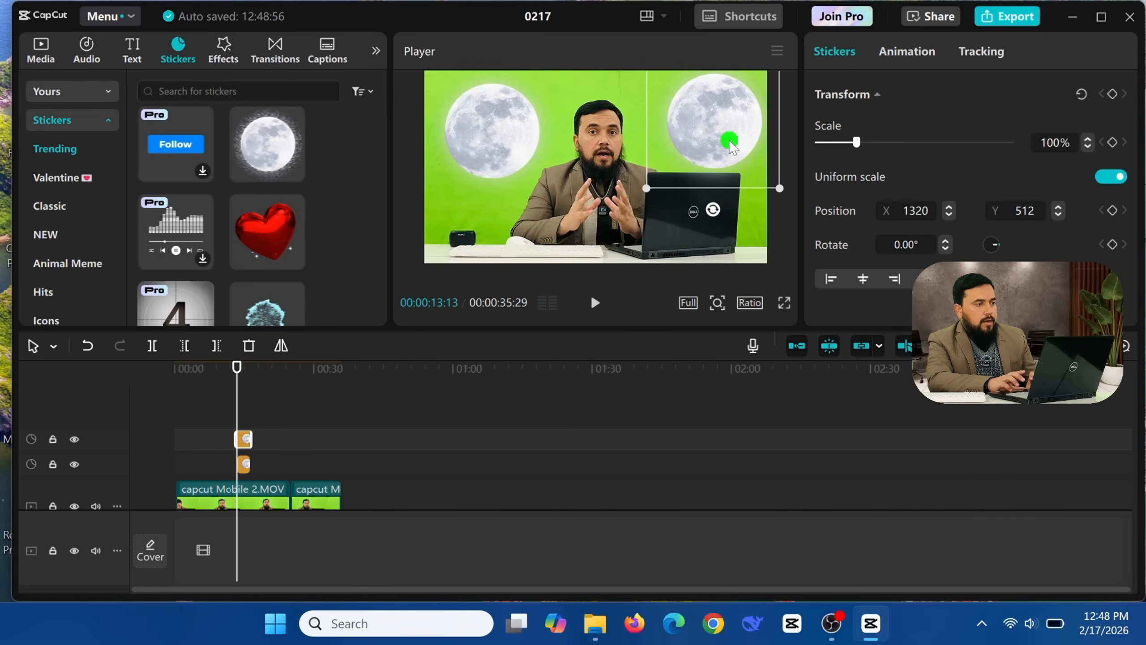
Add the Valentine's Gate video effect to the timeline at 00:00:18:18
{"action": "left_click", "coordinate": [258, 409]}
{"action": "left_click", "coordinate": [261, 404]}
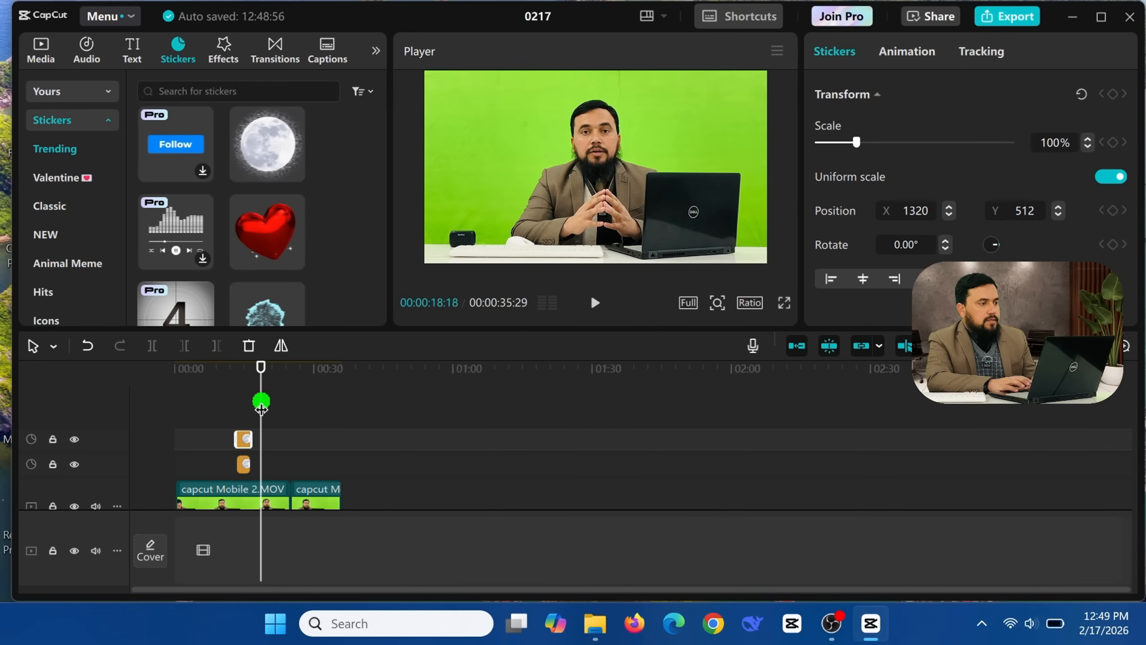
{"action": "left_click", "coordinate": [223, 51]}
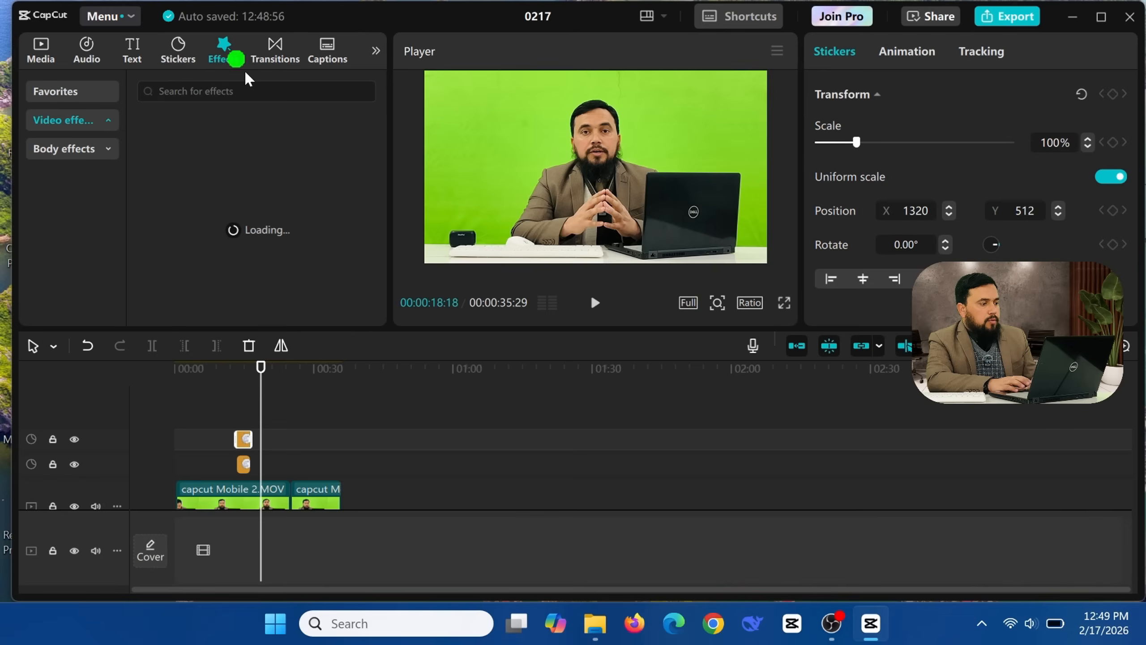
{"action": "scroll", "coordinate": [383, 118], "scroll_direction": "down", "scroll_amount": 3}
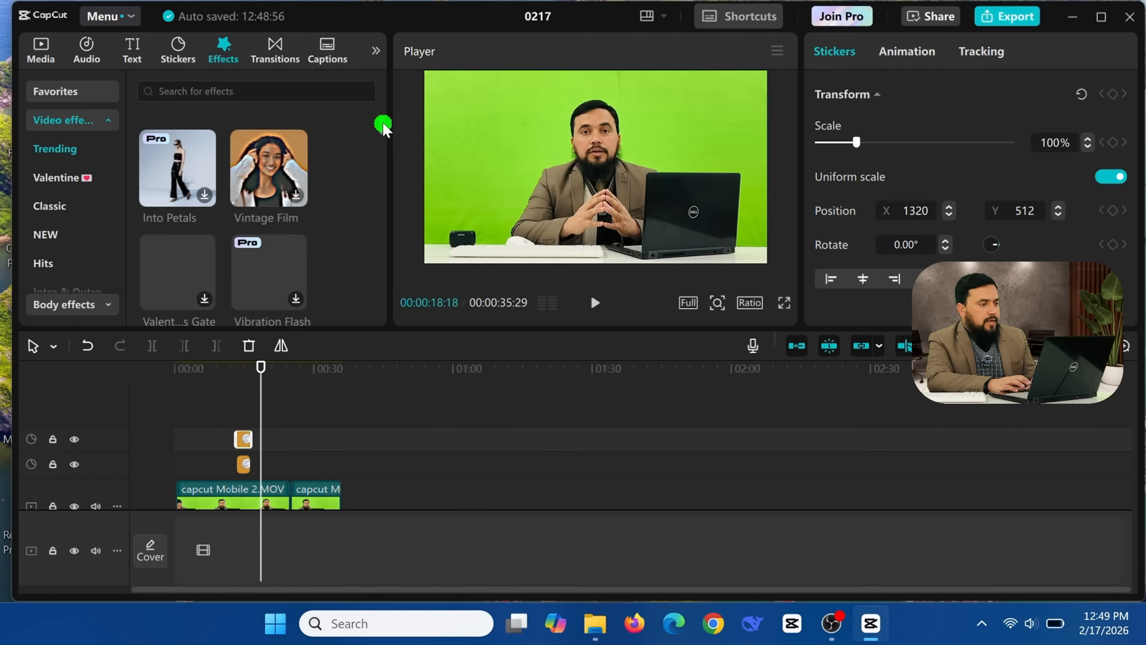
{"action": "left_click", "coordinate": [210, 286]}
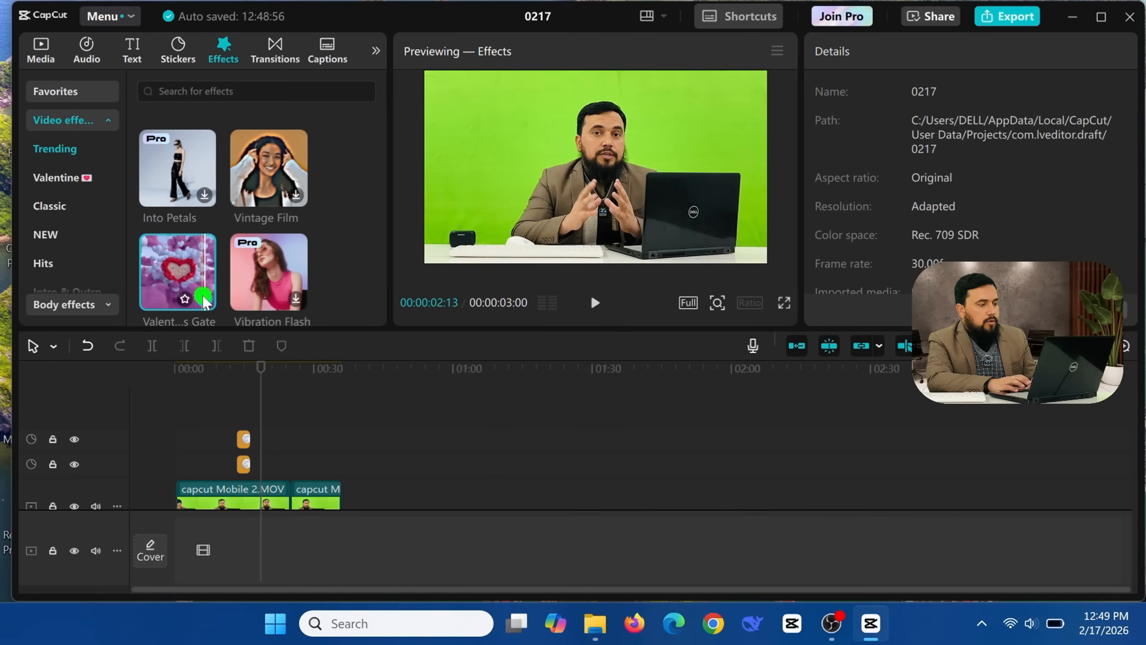
{"action": "left_click", "coordinate": [205, 299]}
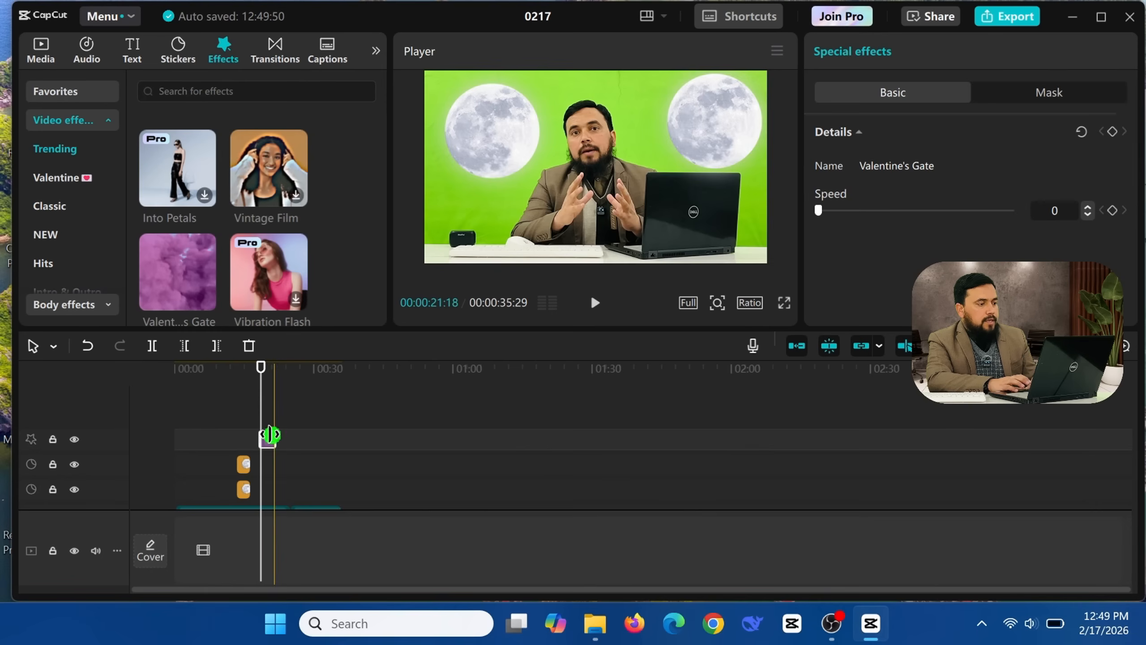
Add the Vintage Film effect at 00:00:21:18, directly after the Valentine's Gate effect
{"action": "left_click", "coordinate": [296, 196]}
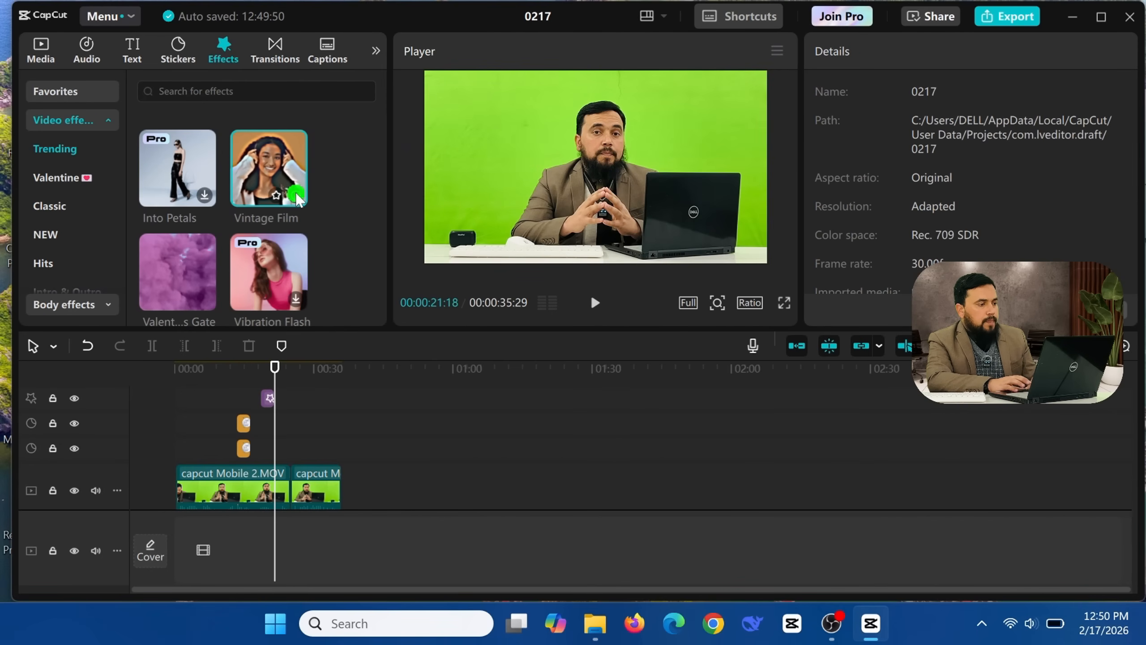
{"action": "left_click", "coordinate": [297, 196]}
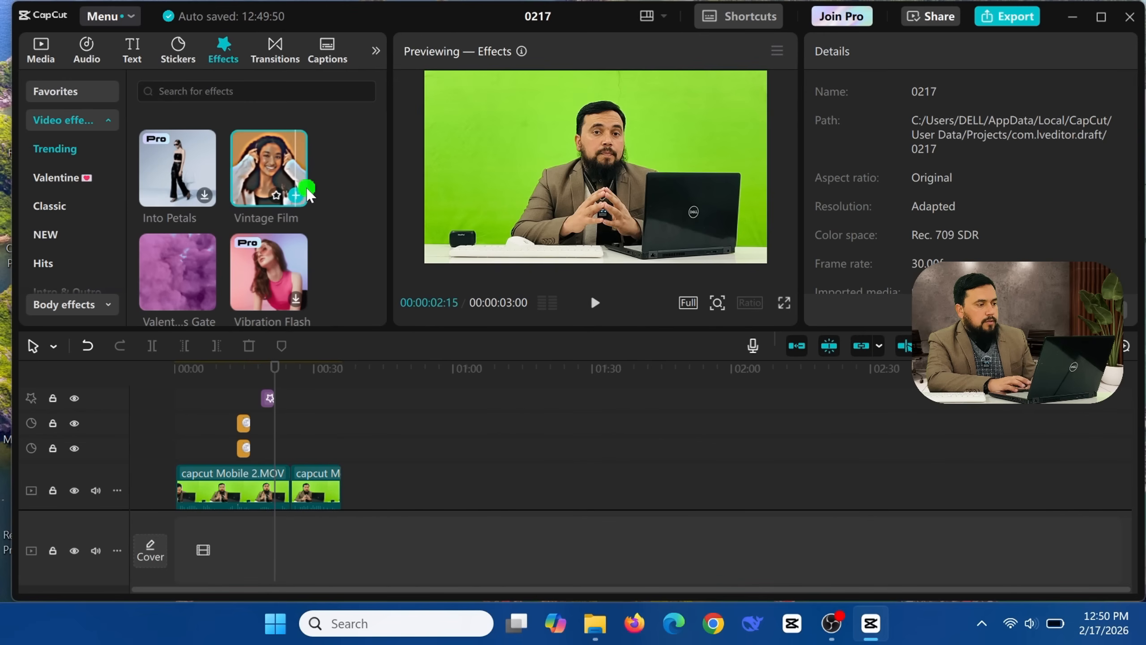
{"action": "left_click", "coordinate": [300, 197]}
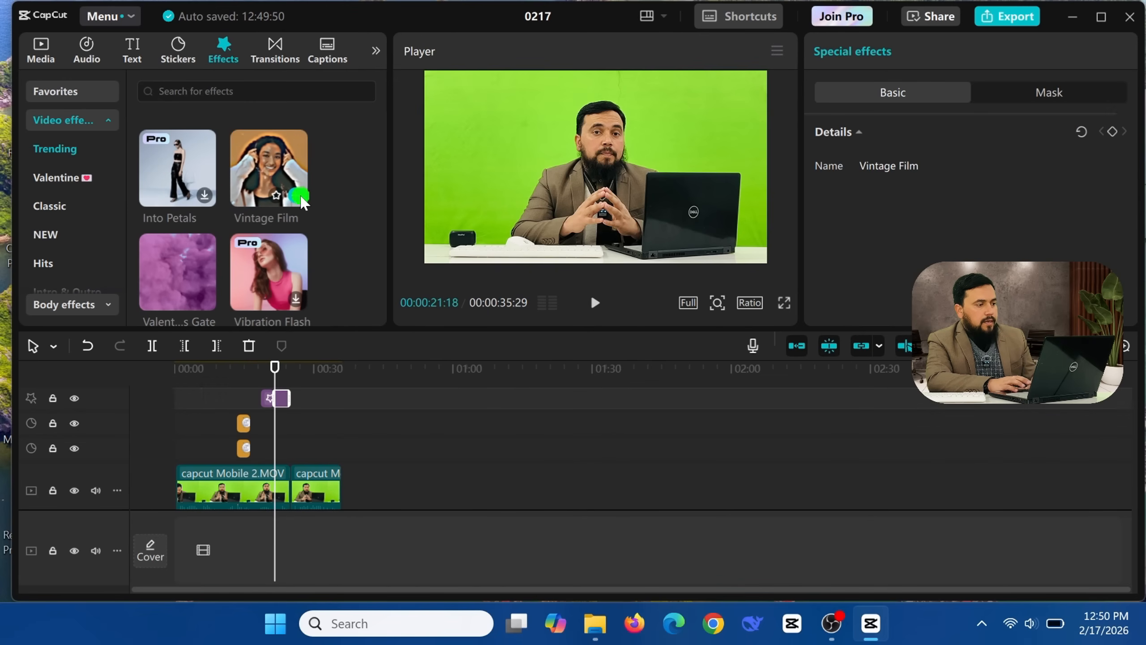
{"action": "left_click", "coordinate": [290, 396]}
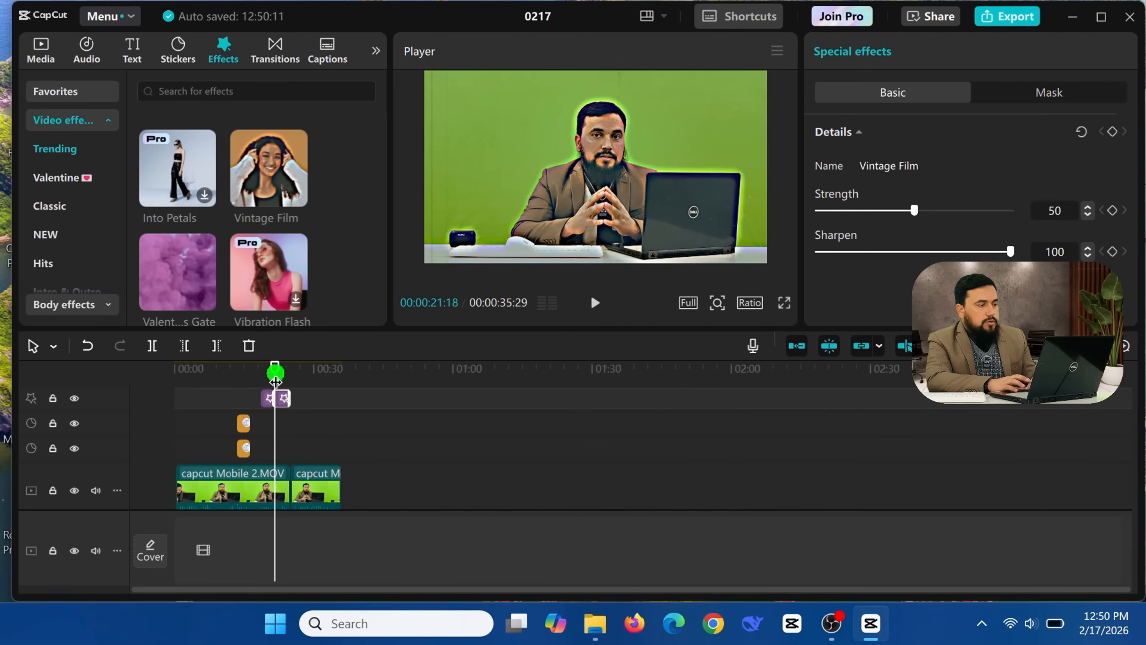
Apply the Blur transition at the cut between the two video clips at 00:00:25:01
{"action": "left_click_drag", "start_coordinate": [275, 382], "coordinate": [291, 411]}
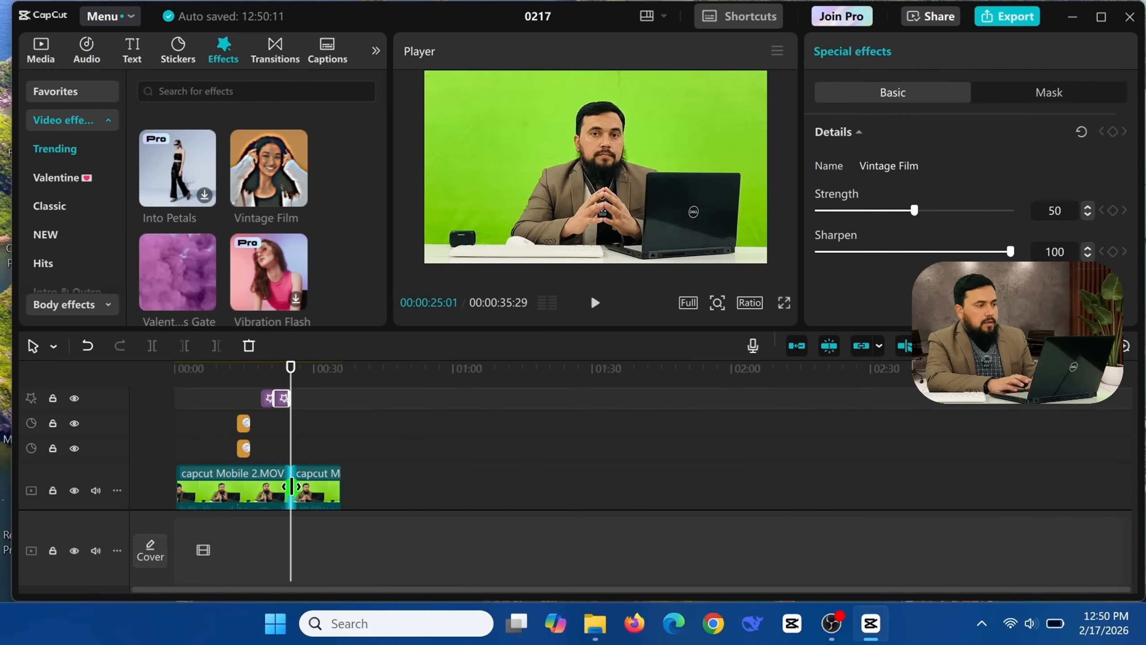
{"action": "left_click", "coordinate": [273, 54]}
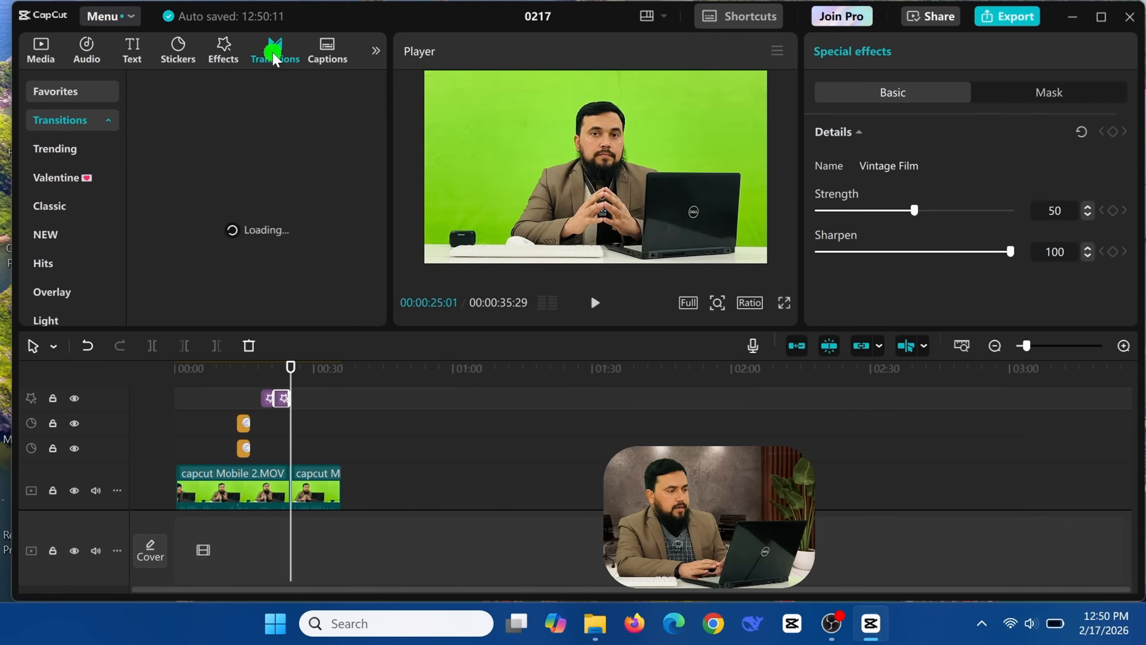
{"action": "left_click", "coordinate": [267, 256]}
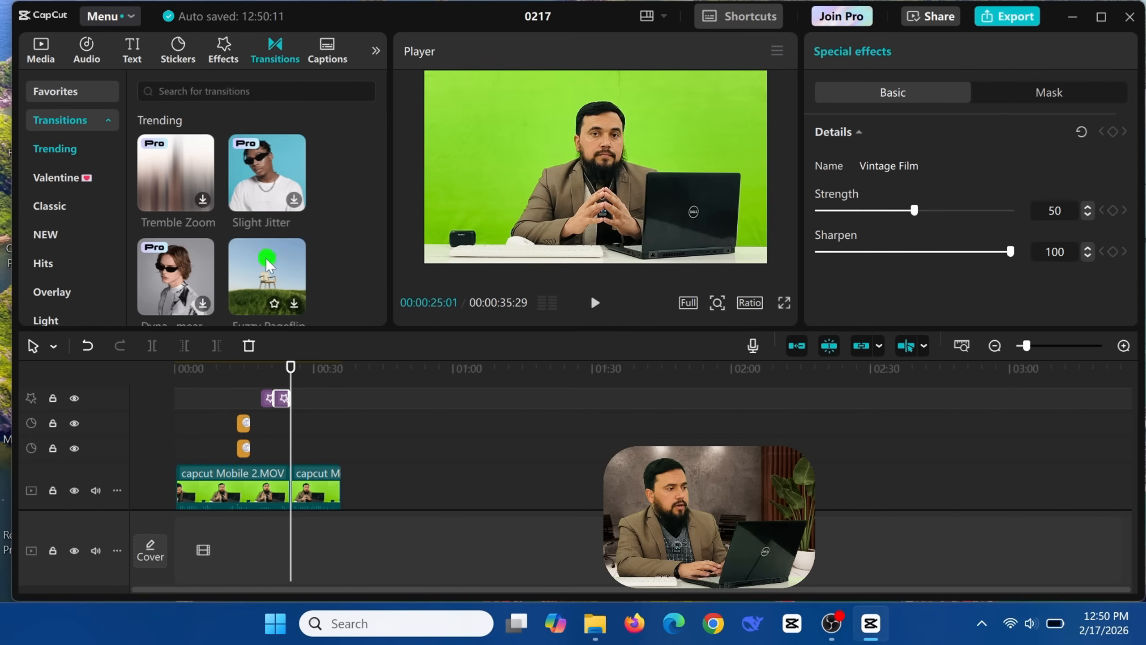
{"action": "left_click_drag", "start_coordinate": [385, 118], "coordinate": [385, 132]}
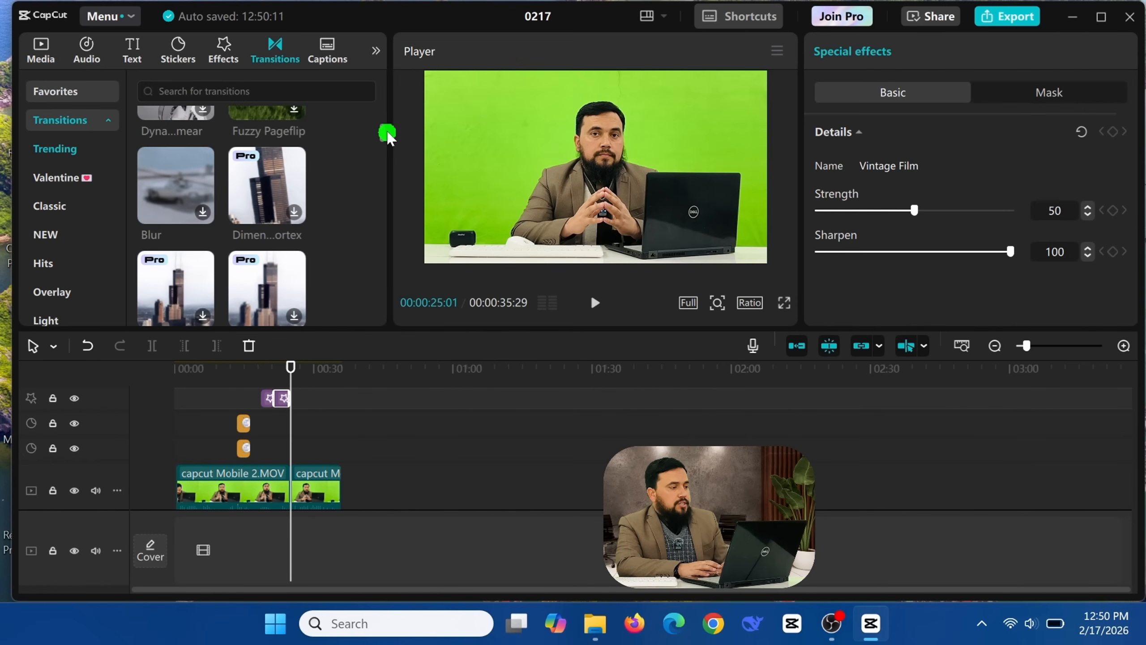
{"action": "left_click", "coordinate": [206, 211]}
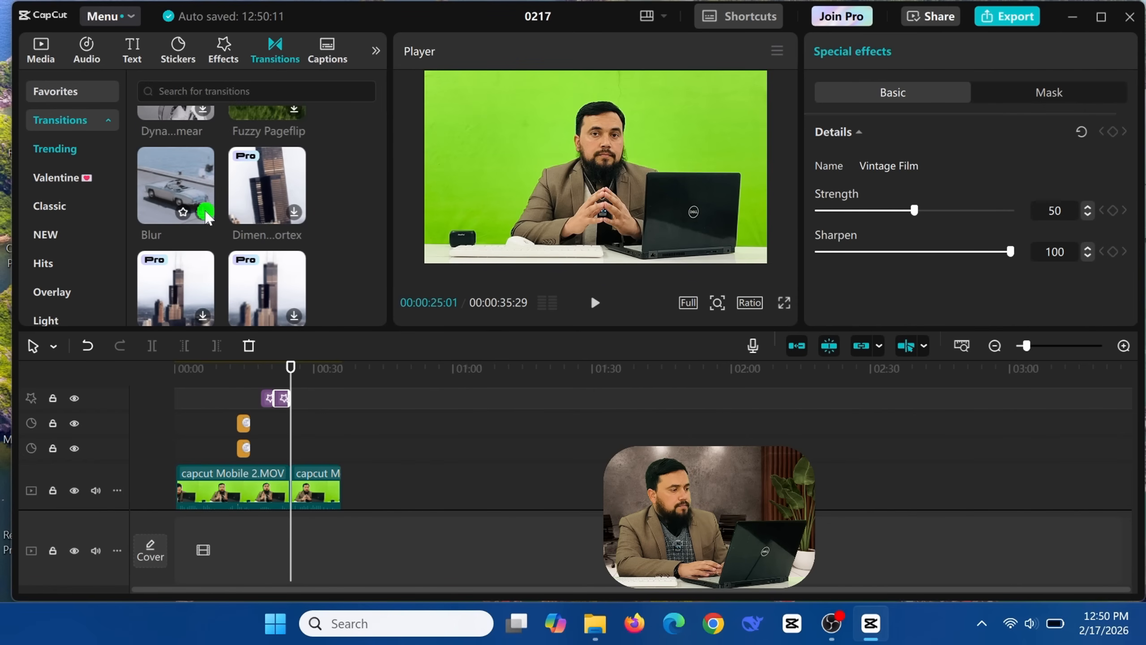
{"action": "left_click", "coordinate": [204, 212]}
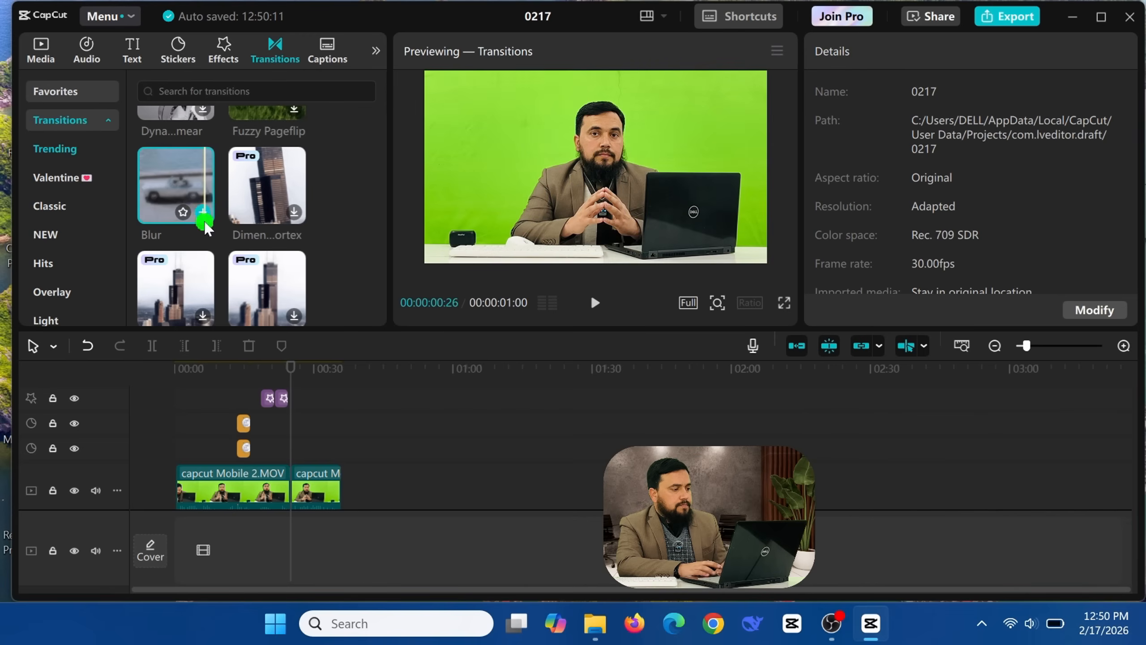
{"action": "left_click", "coordinate": [203, 212]}
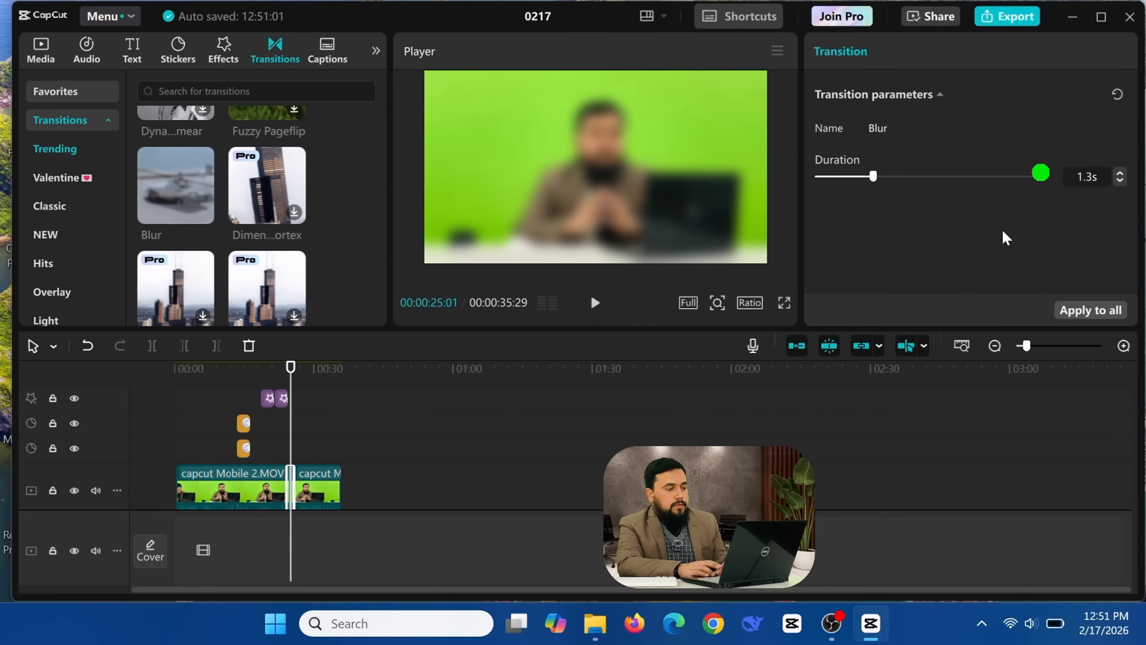
Lengthen the Blur transition between the two clips to a duration of 2.0 s
{"action": "left_click", "coordinate": [289, 478]}
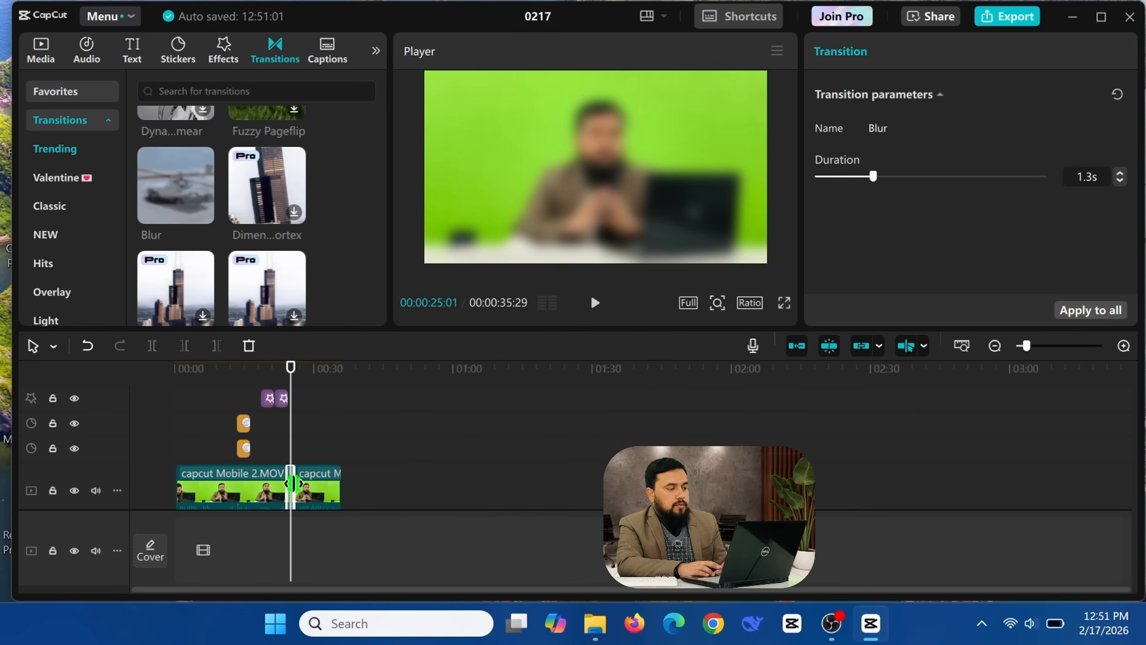
{"action": "mouse_move", "coordinate": [872, 176]}
{"action": "left_mouse_down"}
{"action": "mouse_move", "coordinate": [1042, 176]}
{"action": "mouse_move", "coordinate": [892, 175]}
{"action": "left_mouse_up"}
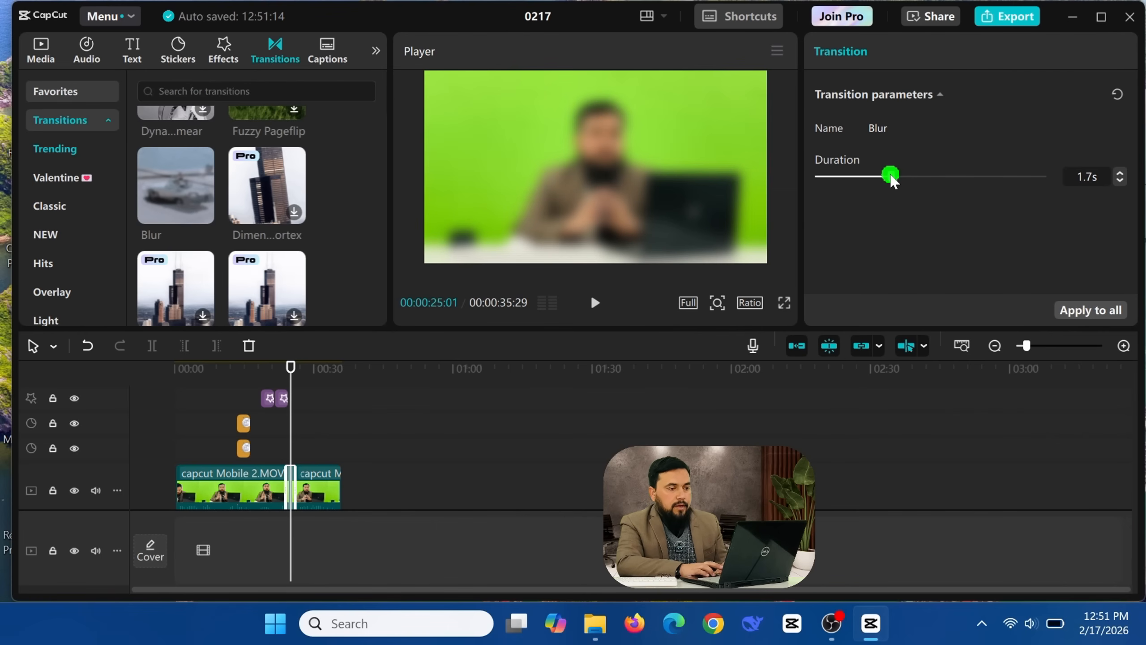
{"action": "left_click_drag", "start_coordinate": [891, 176], "coordinate": [904, 176]}
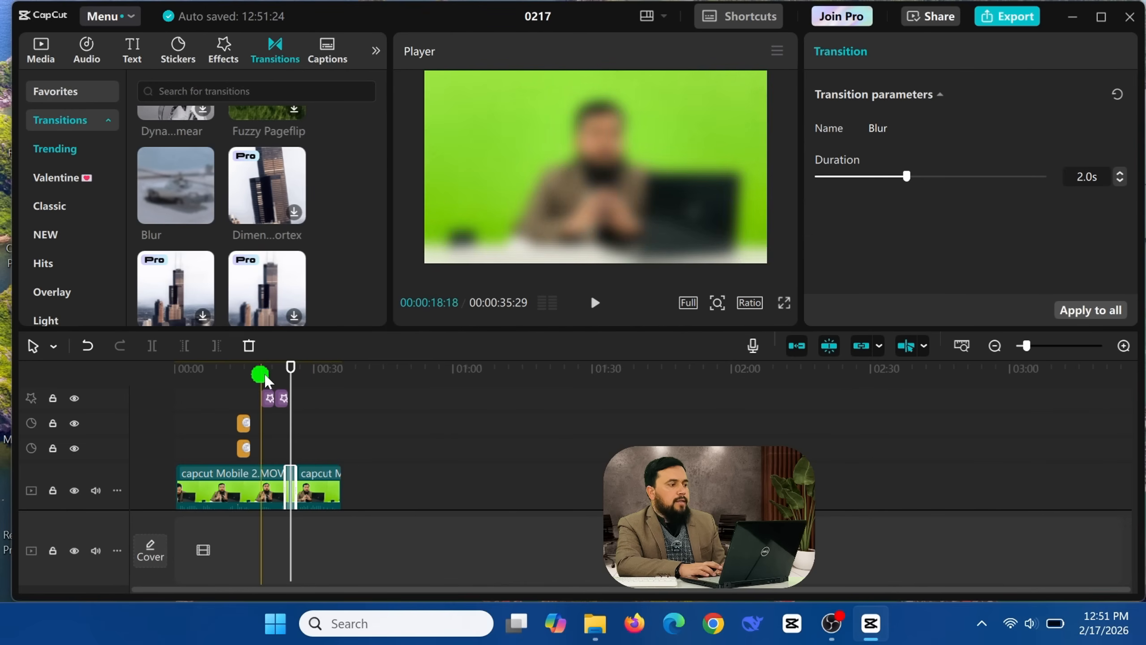
Move the Valentine's Gate and Vintage Film effects slightly earlier on the timeline, away from the transition
{"action": "left_click", "coordinate": [269, 400]}
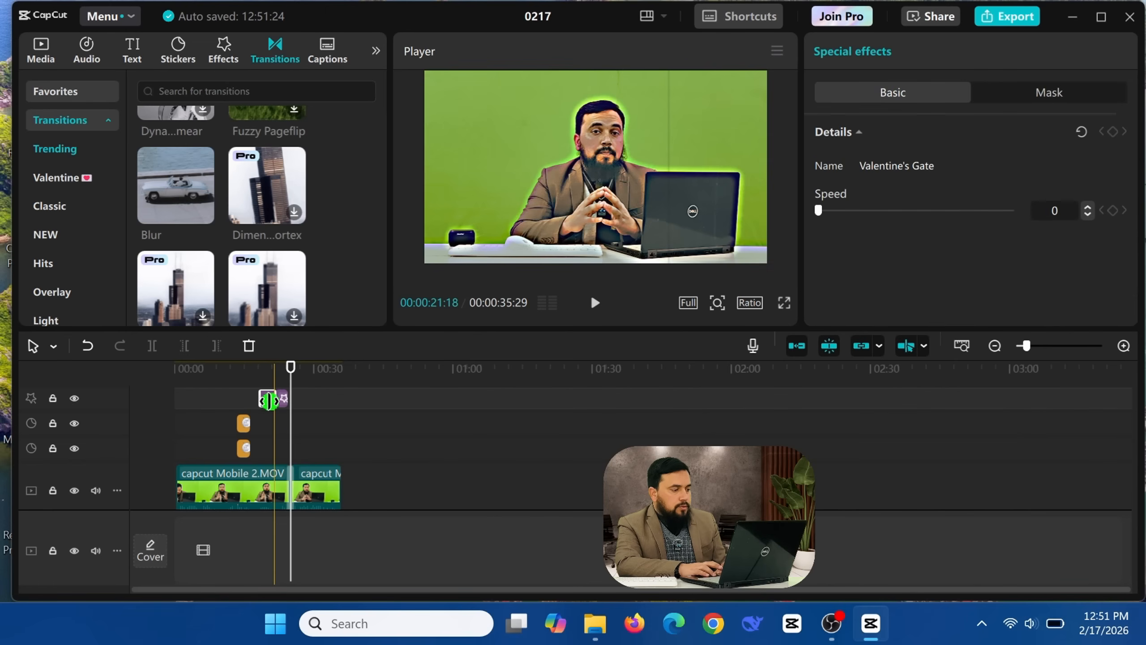
{"action": "left_click_drag", "start_coordinate": [269, 400], "coordinate": [274, 441]}
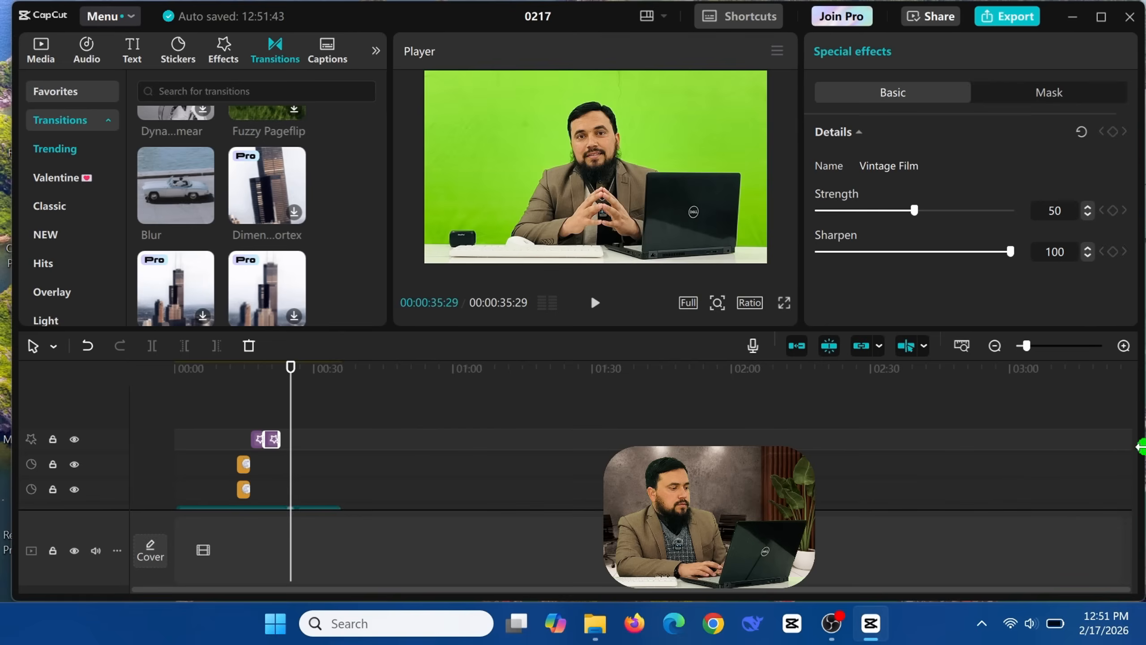
{"action": "left_click_drag", "start_coordinate": [1129, 461], "coordinate": [1121, 487]}
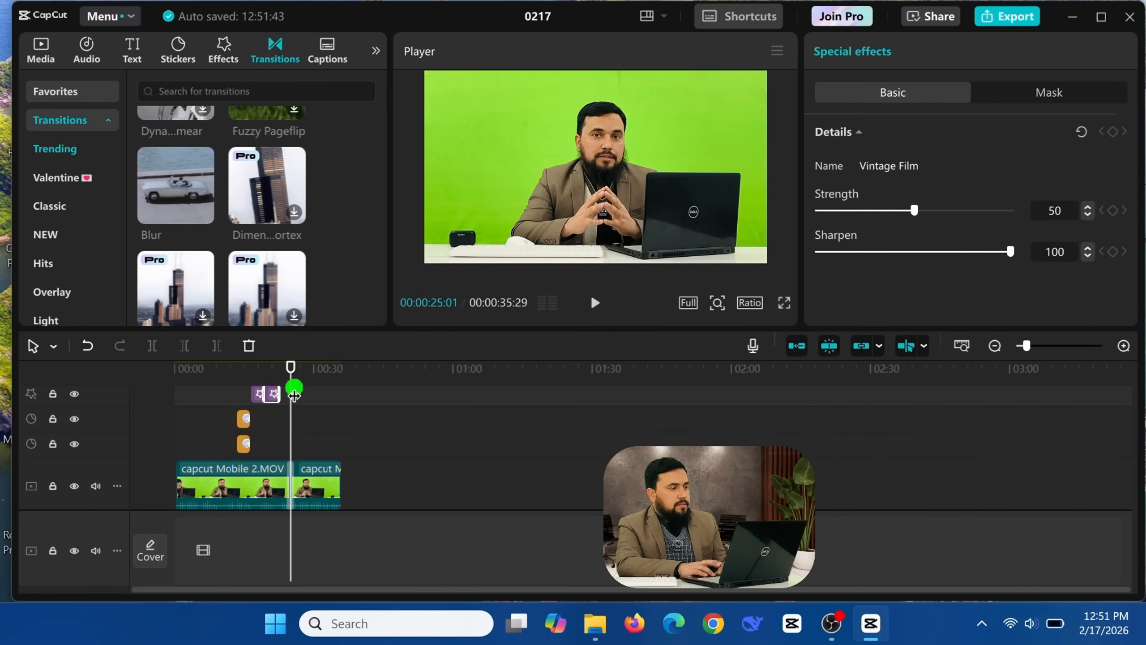
Add a default text clip to the timeline at 00:00:27:18
{"action": "left_click_drag", "start_coordinate": [289, 390], "coordinate": [303, 397]}
{"action": "left_click", "coordinate": [134, 49]}
{"action": "left_click", "coordinate": [202, 148]}
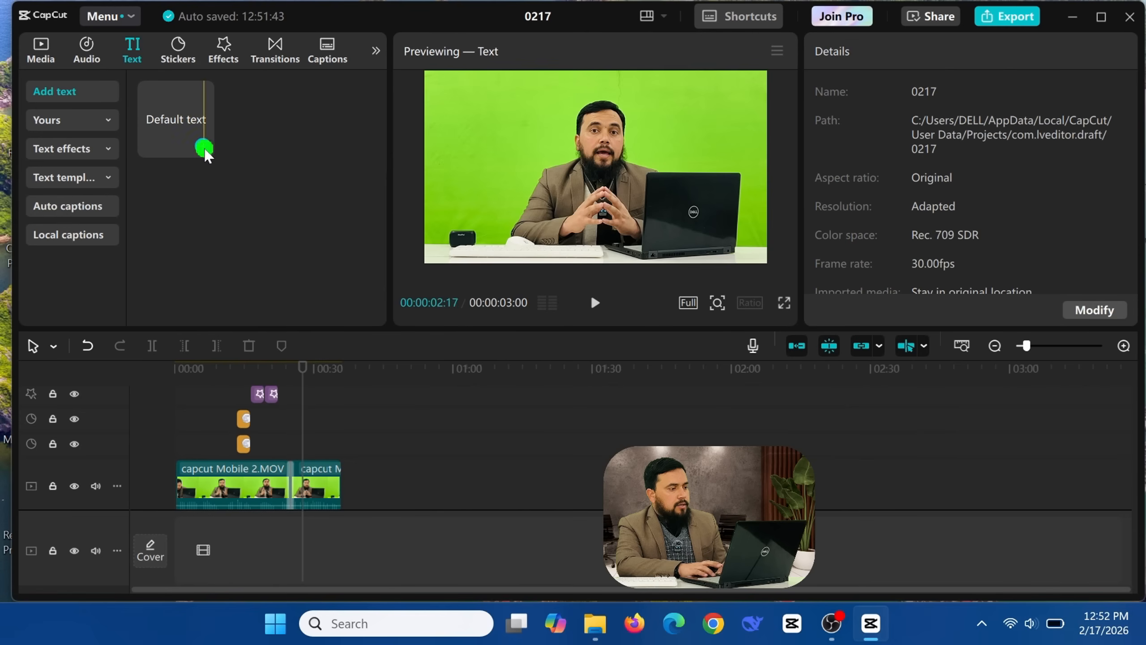
{"action": "left_click", "coordinate": [309, 391]}
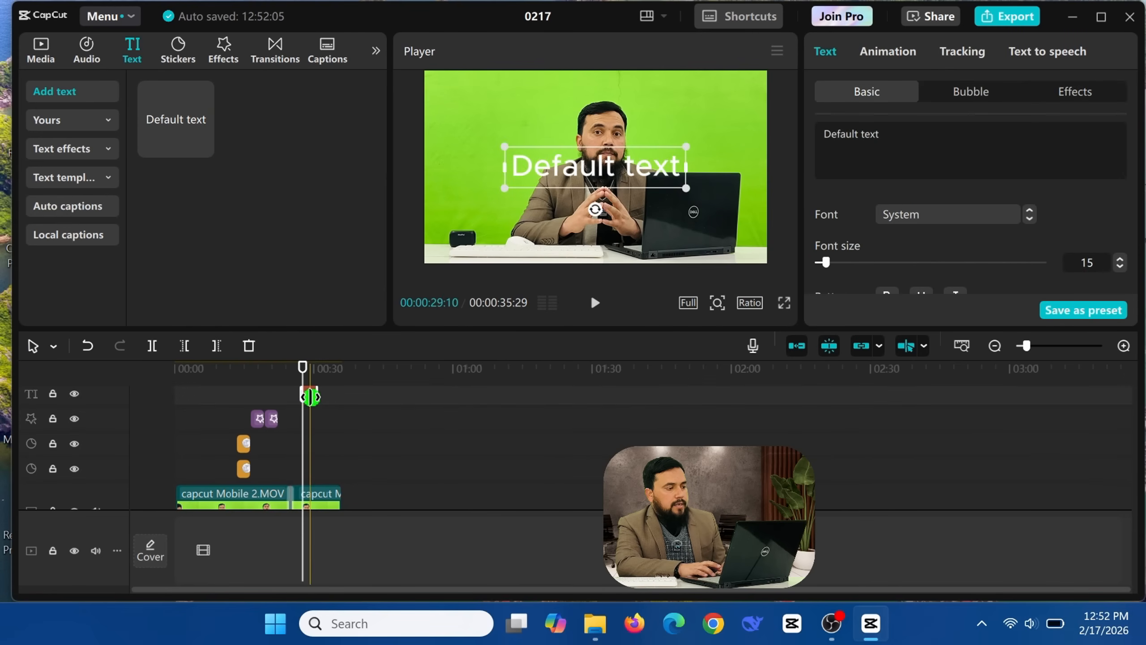
Replace the default text's wording with "Capcut"
{"action": "double_click", "coordinate": [612, 174]}
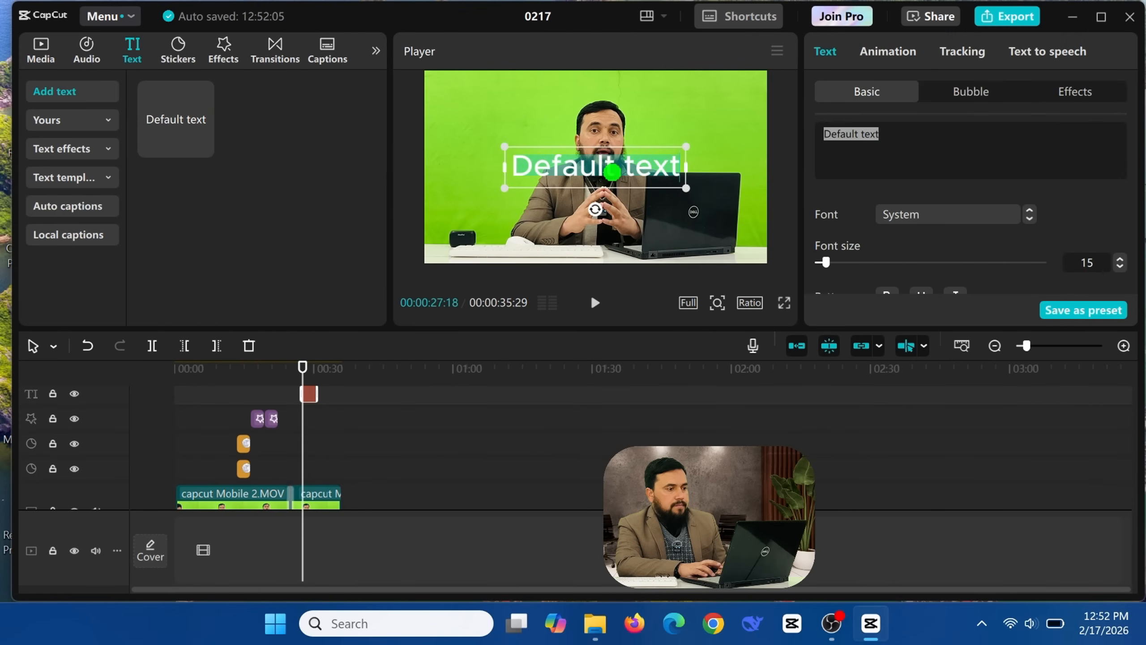
{"action": "type", "text": "Cam"}
{"action": "key", "text": "BackSpace"}
{"action": "type", "text": "pcut"}
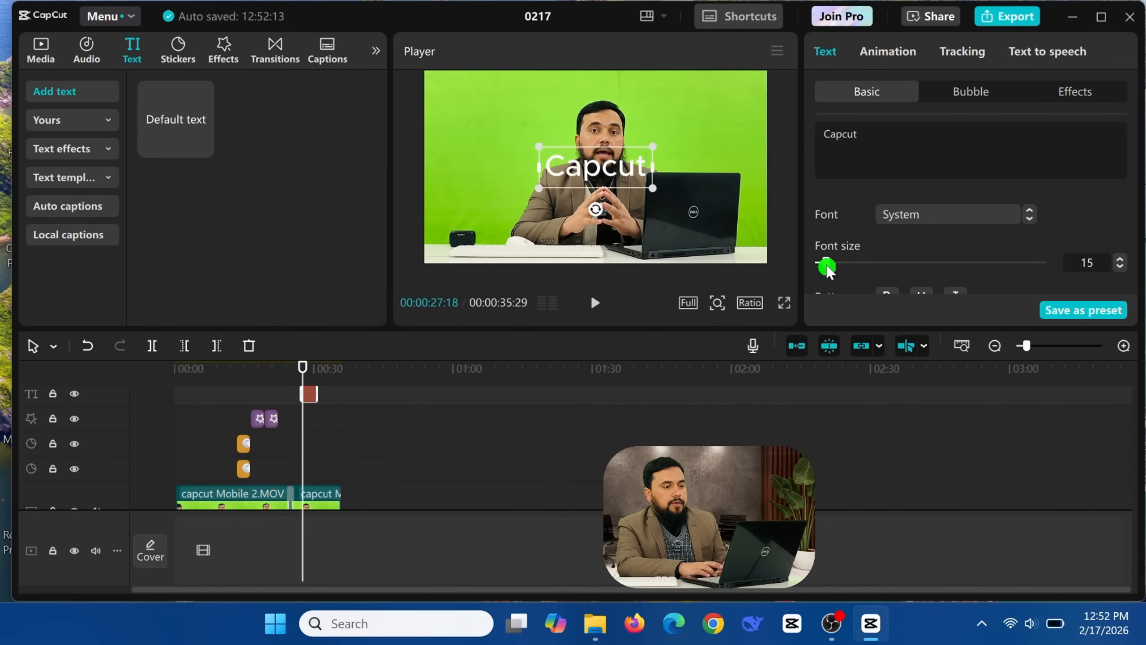
Try green and blue base hues for the Capcut text's colour
{"action": "mouse_move", "coordinate": [828, 268]}
{"action": "left_mouse_down"}
{"action": "mouse_move", "coordinate": [844, 269]}
{"action": "mouse_move", "coordinate": [824, 267]}
{"action": "left_mouse_up"}
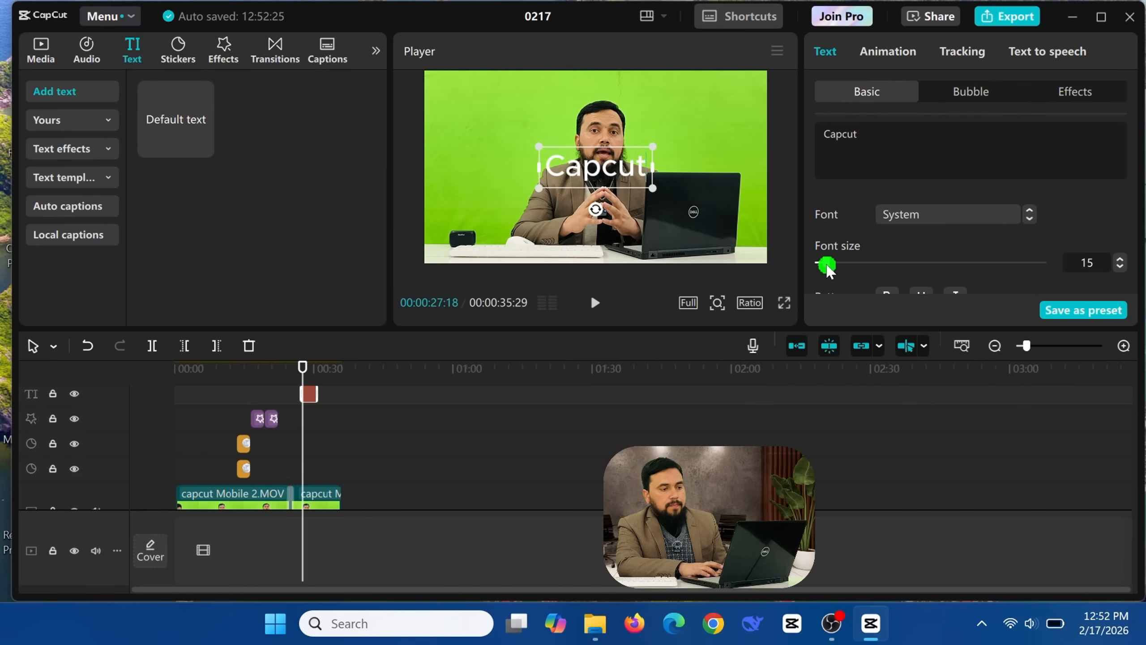
{"action": "left_click_drag", "start_coordinate": [1133, 131], "coordinate": [1132, 158]}
{"action": "left_click", "coordinate": [943, 218]}
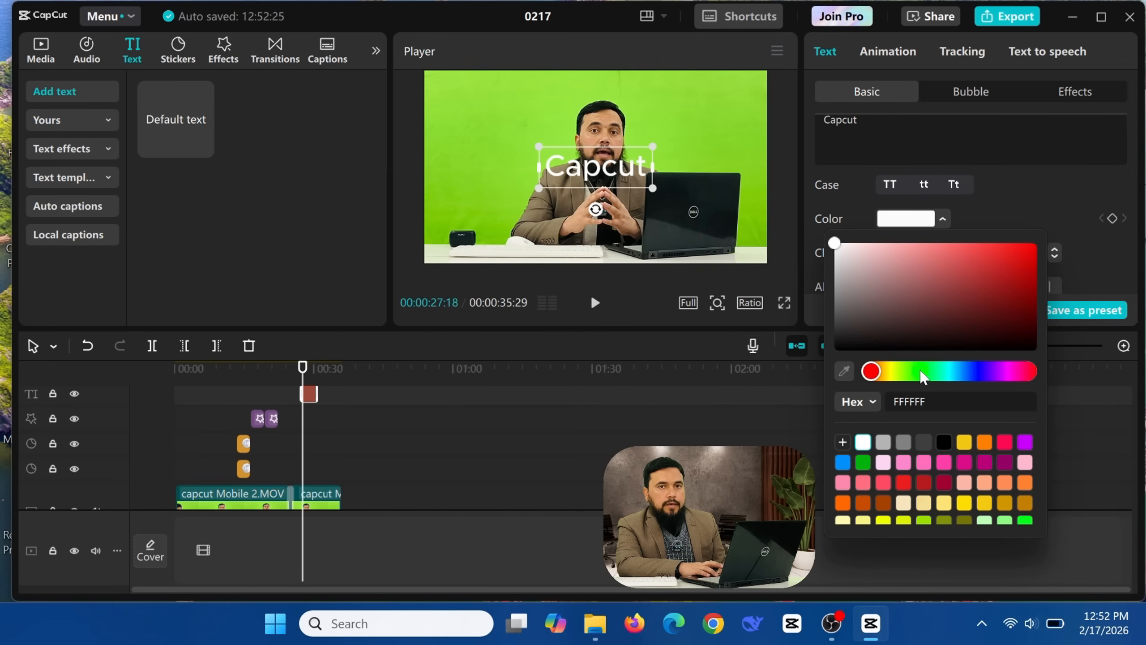
{"action": "left_click", "coordinate": [921, 373]}
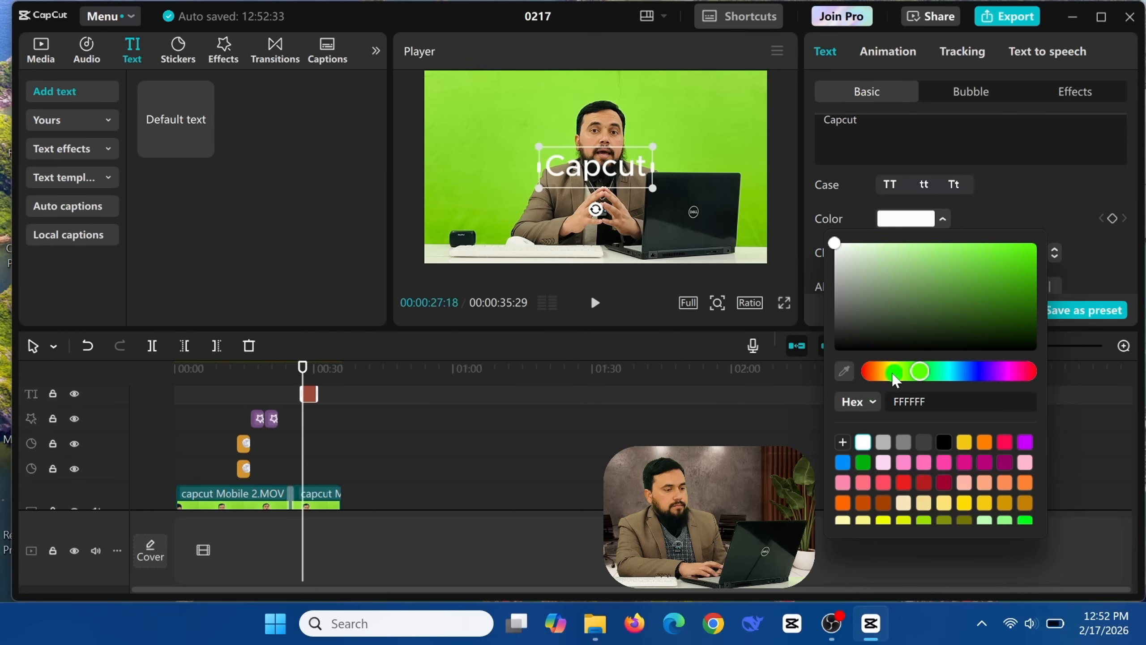
{"action": "left_click", "coordinate": [976, 372]}
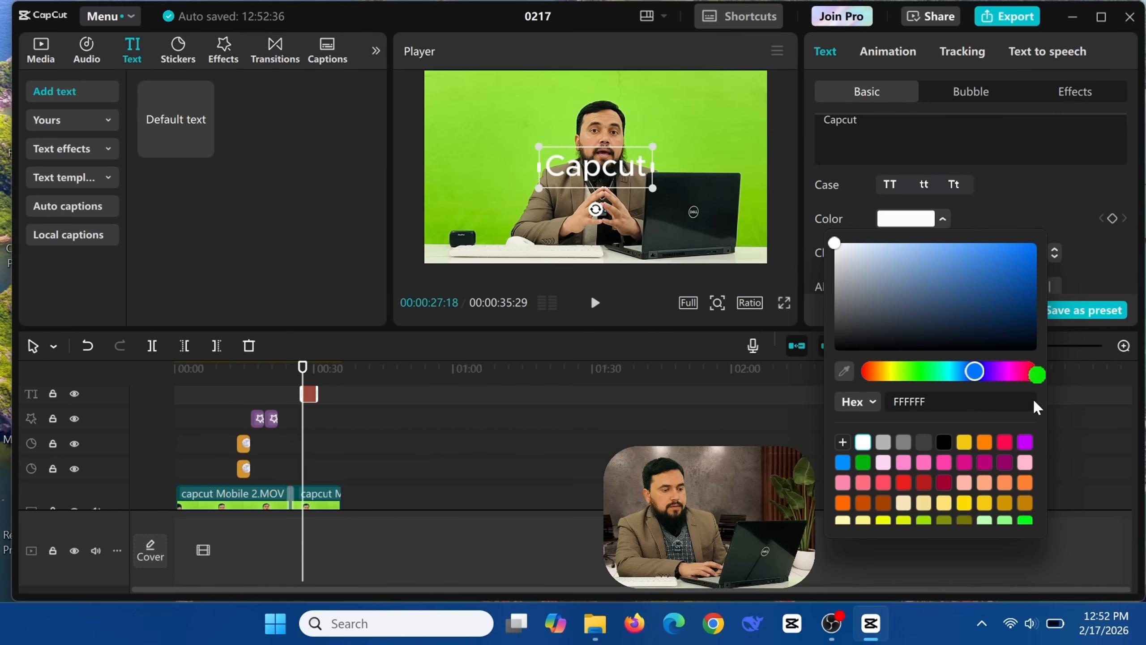
Try yellow, light blue and green font colours on the Capcut text, ending with red EC1D1D
{"action": "left_click_drag", "start_coordinate": [1135, 158], "coordinate": [1136, 167]}
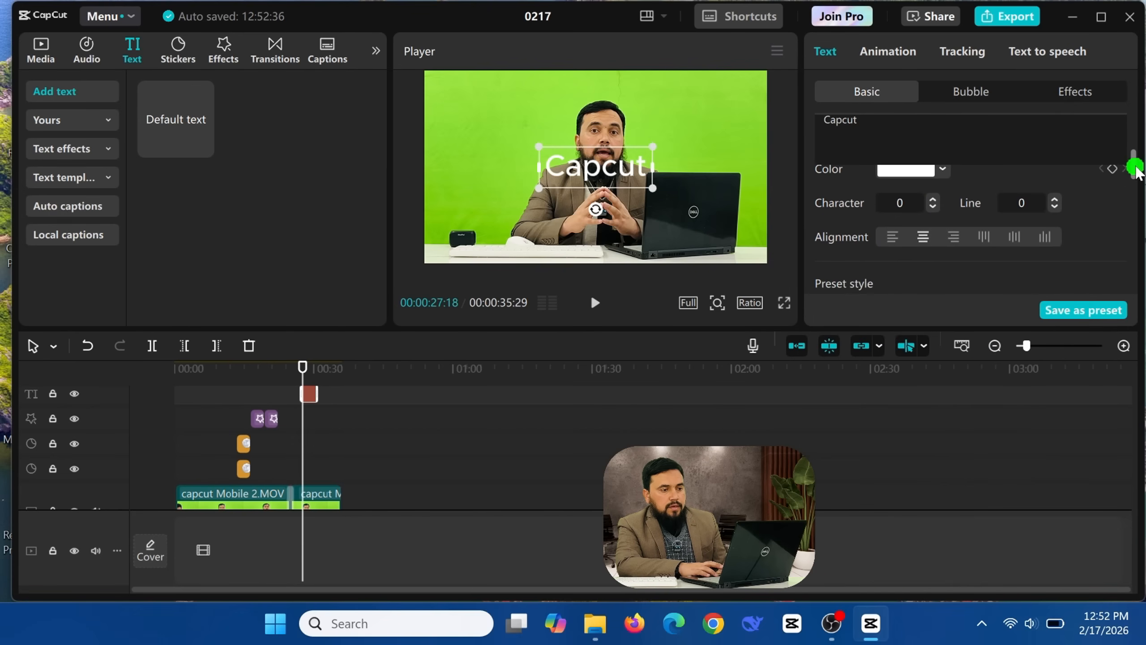
{"action": "left_click", "coordinate": [945, 170]}
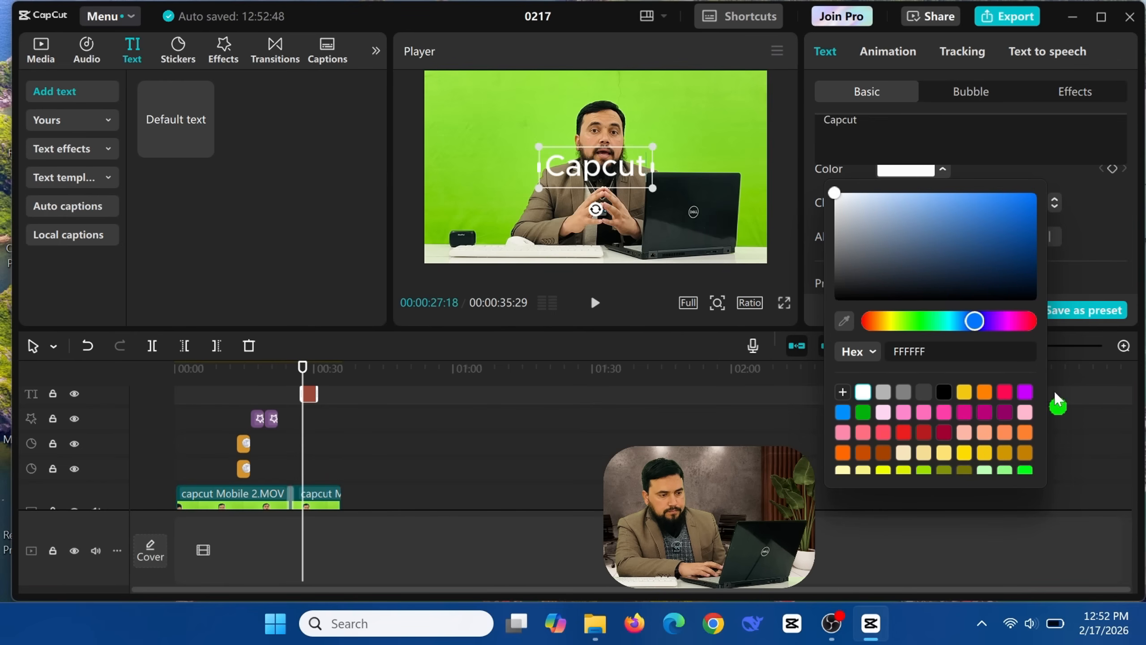
{"action": "left_click", "coordinate": [945, 453]}
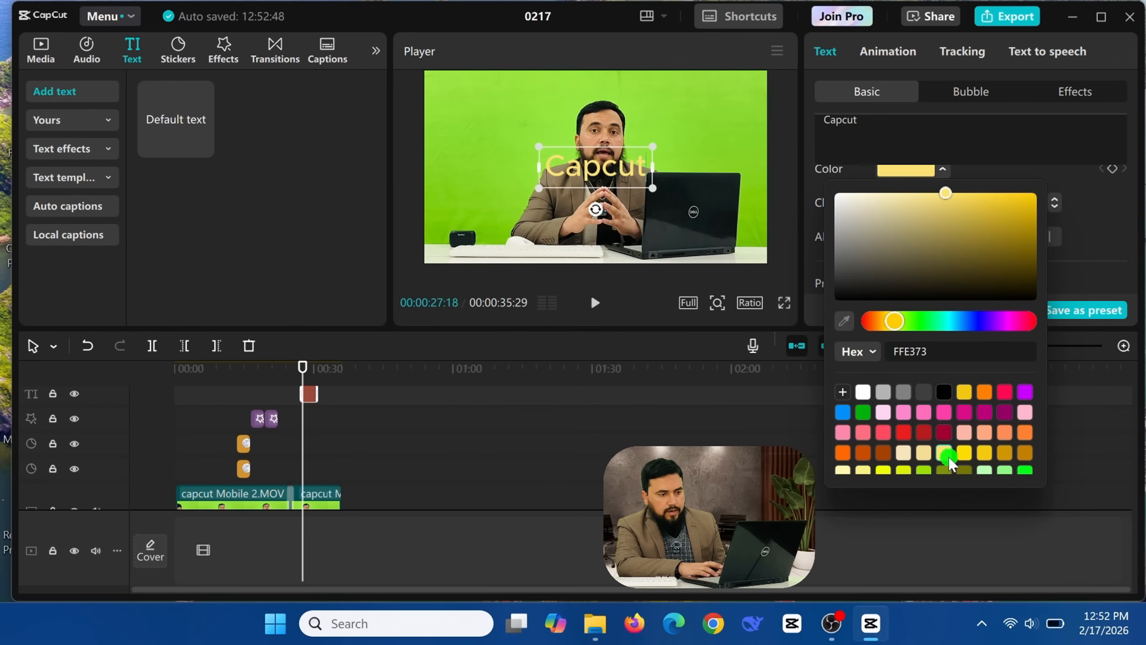
{"action": "left_click", "coordinate": [968, 322]}
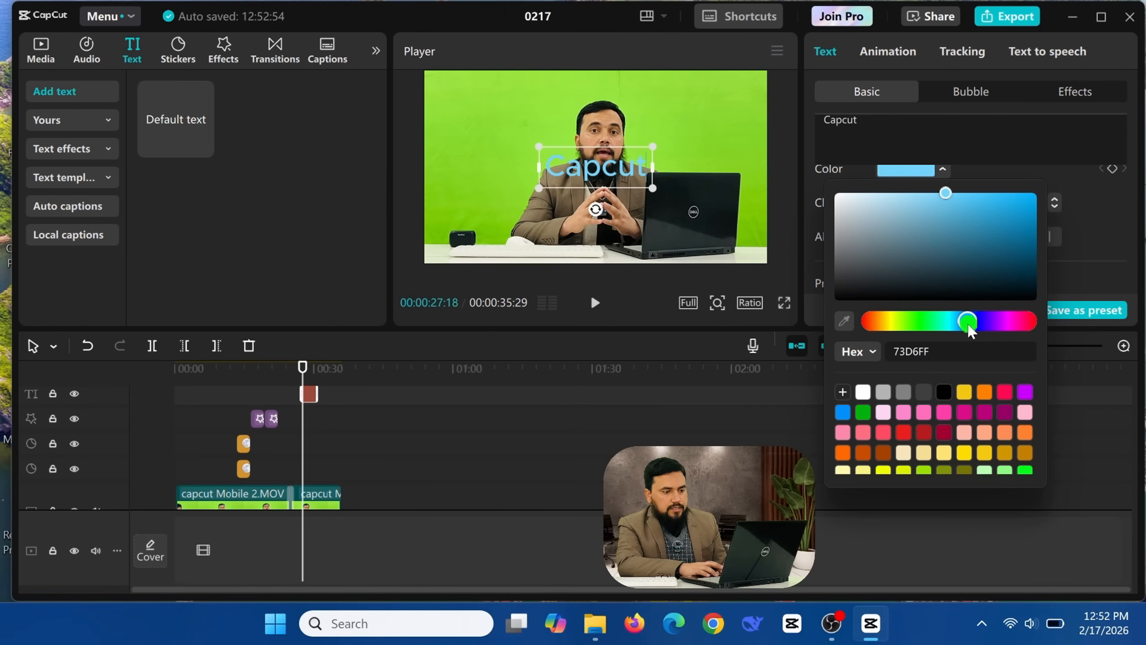
{"action": "left_click", "coordinate": [1025, 470]}
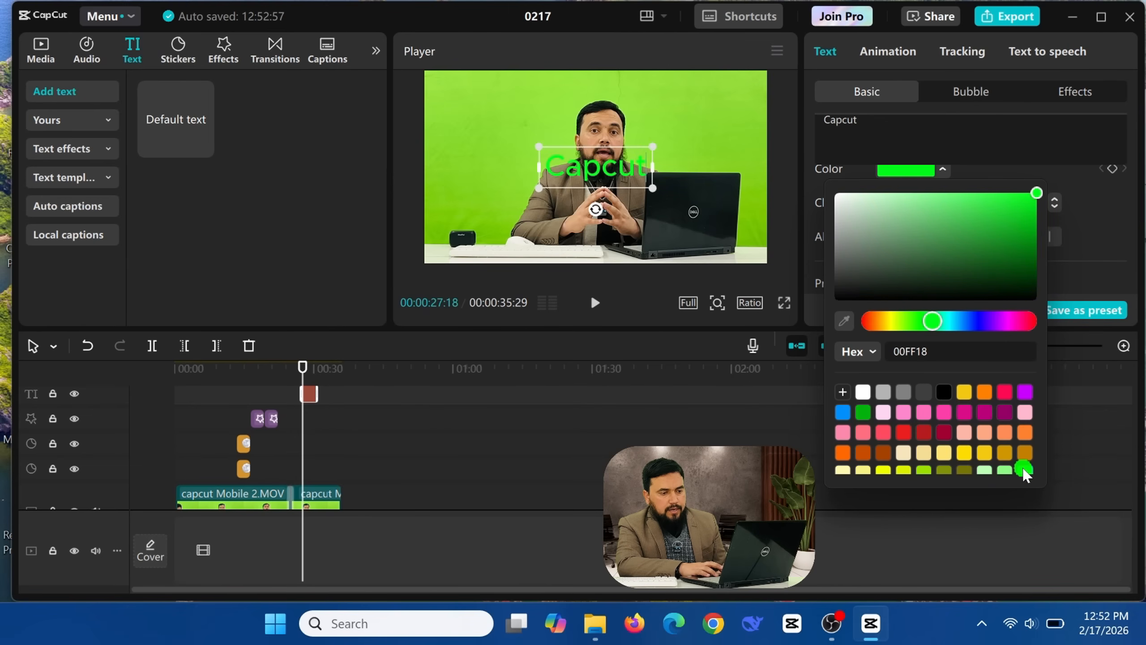
{"action": "left_click", "coordinate": [902, 435]}
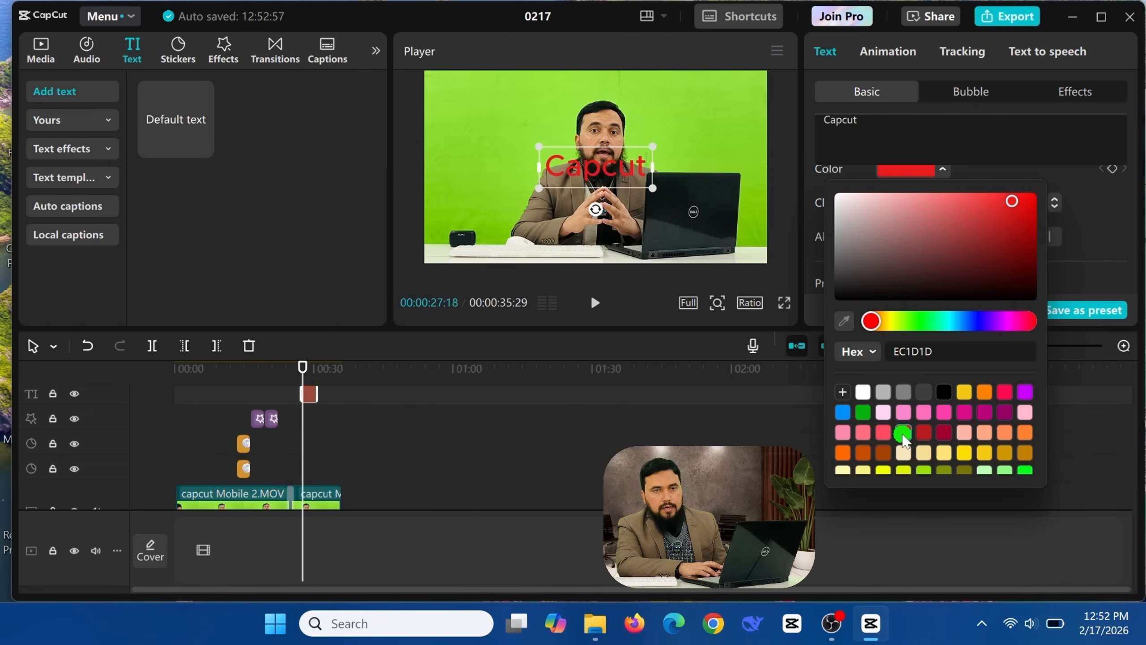
{"action": "left_click", "coordinate": [1092, 225]}
Apply the preset style with green lettering on a black background to the Capcut text
{"action": "scroll", "coordinate": [1135, 168], "scroll_direction": "down", "scroll_amount": 1}
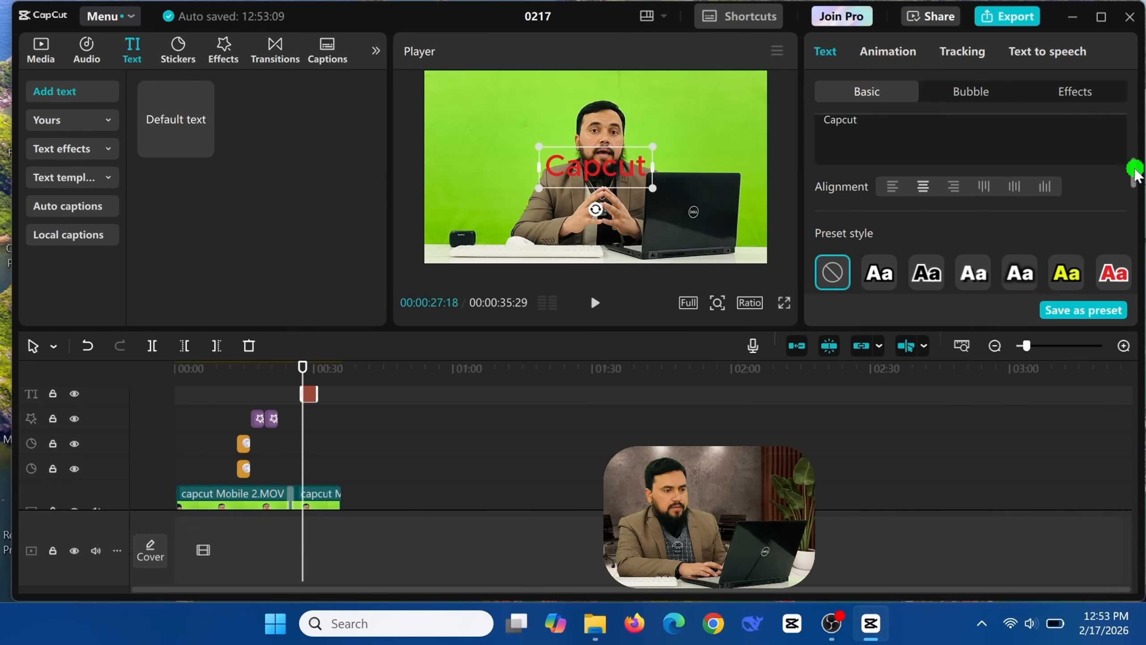
{"action": "scroll", "coordinate": [1136, 176], "scroll_direction": "down", "scroll_amount": 2}
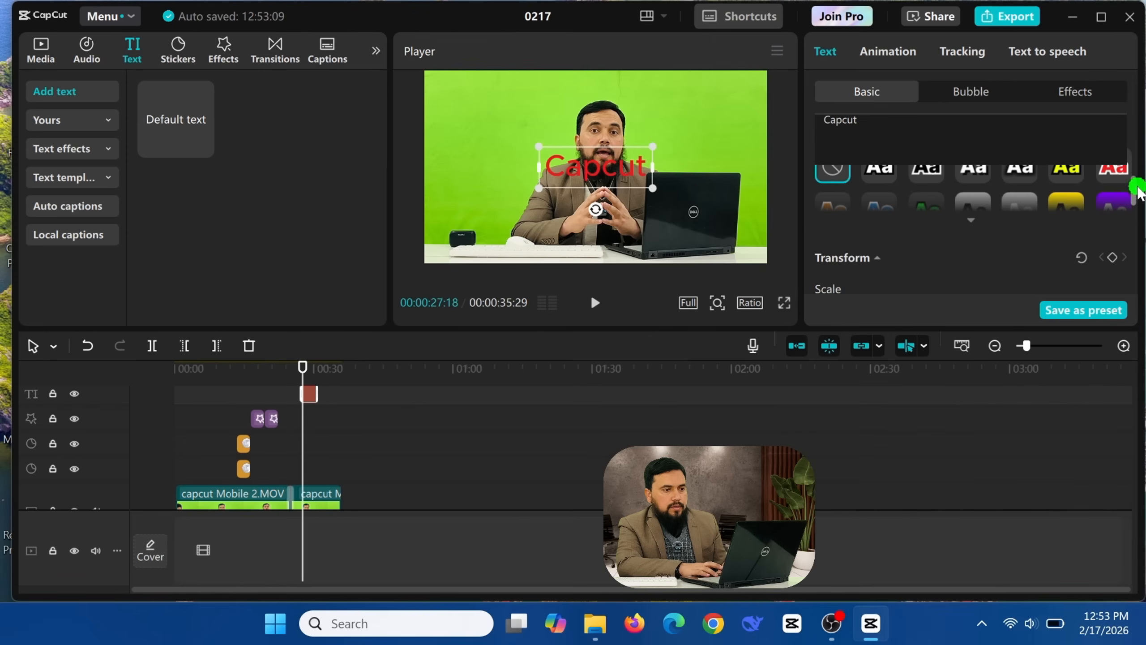
{"action": "left_click", "coordinate": [970, 221]}
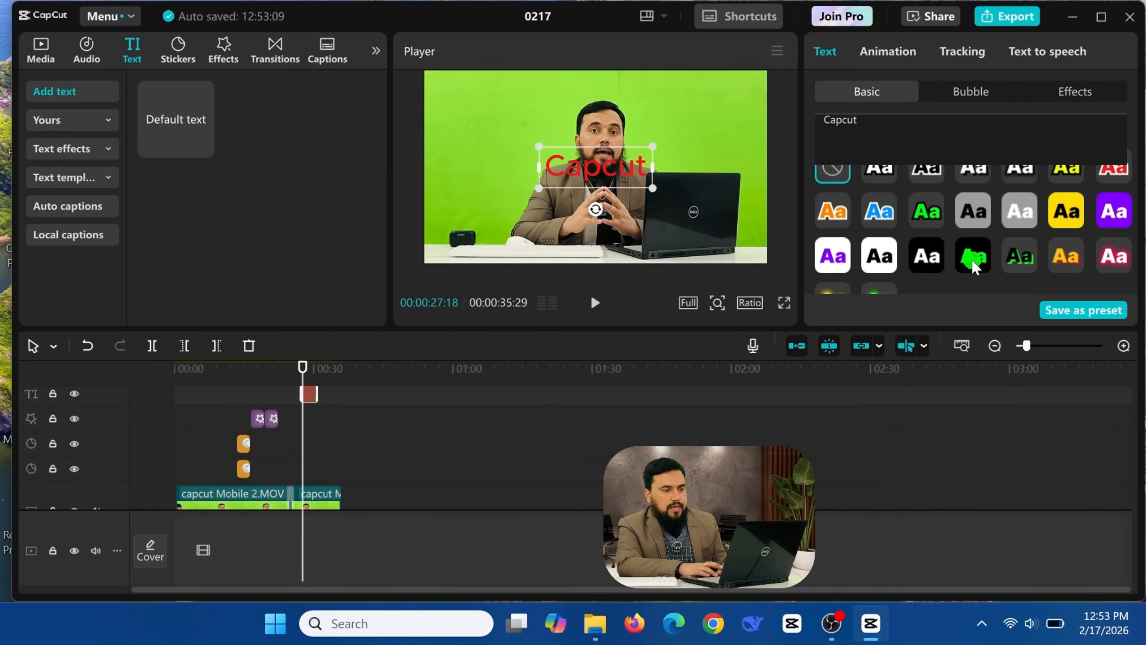
{"action": "left_click", "coordinate": [972, 264]}
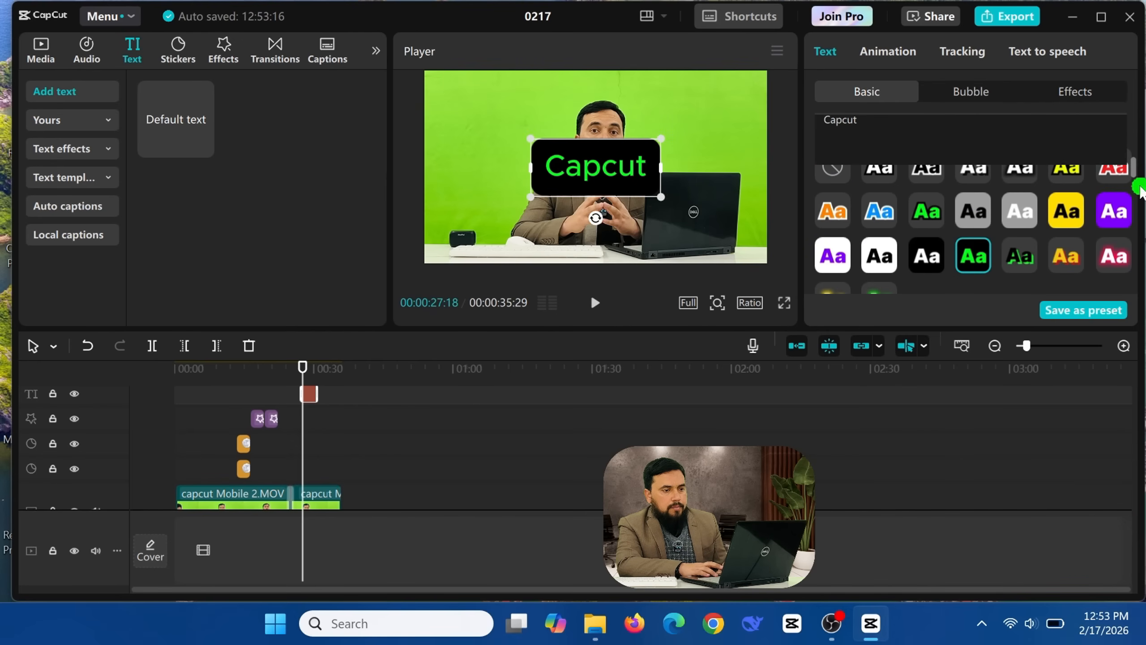
Scale the Capcut text to 95% and move it to the upper-left area of the video frame, beside the speaker
{"action": "mouse_move", "coordinate": [1135, 178]}
{"action": "left_mouse_down"}
{"action": "mouse_move", "coordinate": [1140, 206]}
{"action": "mouse_move", "coordinate": [1135, 181]}
{"action": "left_mouse_up"}
{"action": "mouse_move", "coordinate": [856, 246]}
{"action": "left_mouse_down"}
{"action": "mouse_move", "coordinate": [874, 253]}
{"action": "mouse_move", "coordinate": [860, 254]}
{"action": "left_mouse_up"}
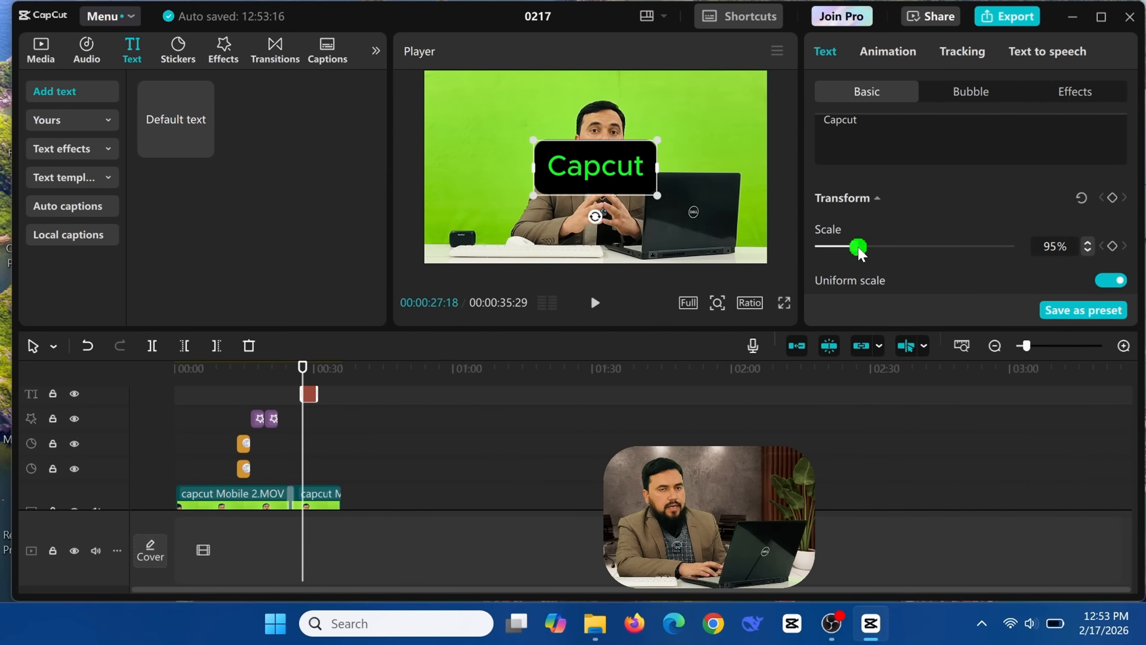
{"action": "left_click", "coordinate": [702, 183]}
{"action": "left_click", "coordinate": [603, 173]}
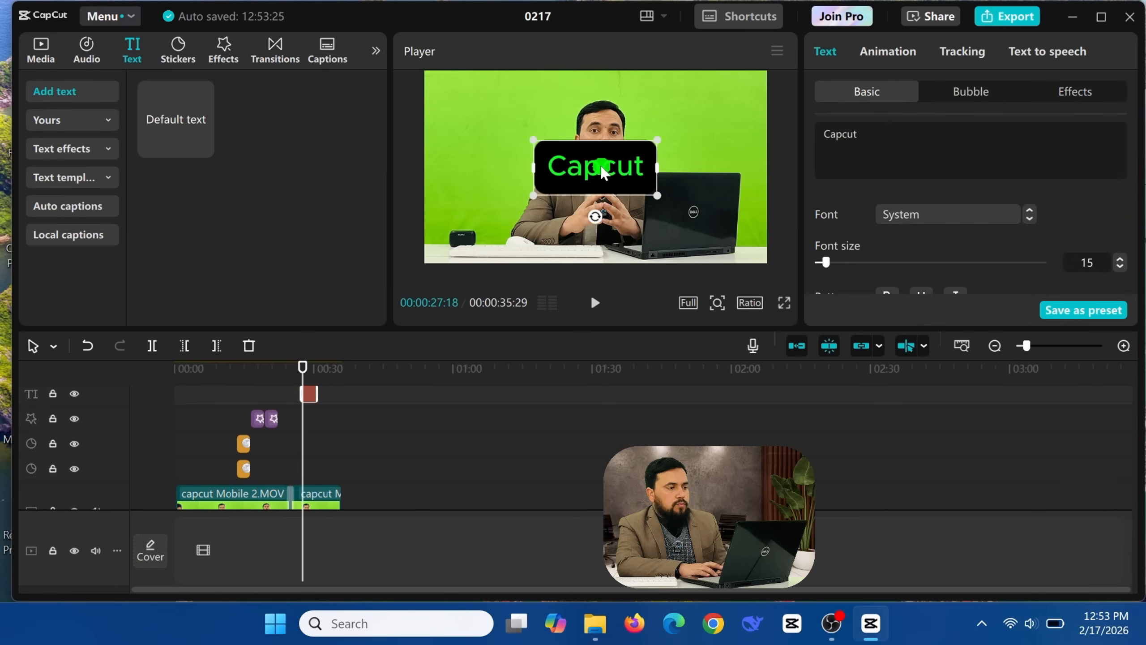
{"action": "left_click_drag", "start_coordinate": [597, 171], "coordinate": [506, 133]}
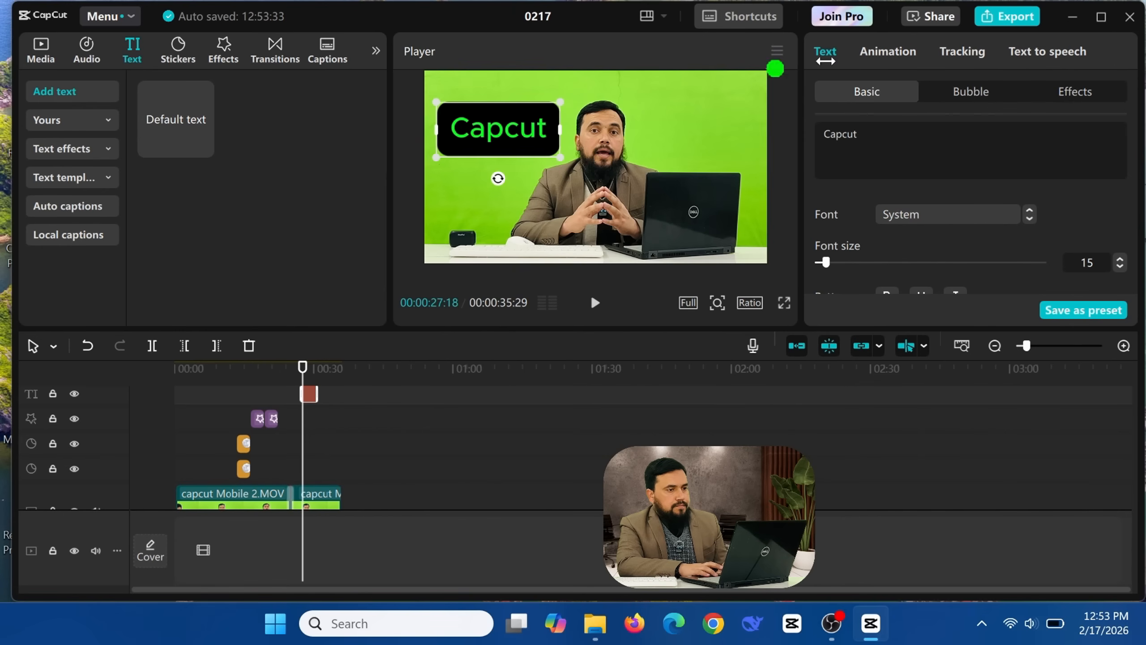
Apply the Blur In animation to the Capcut text with a duration of 1.5 s
{"action": "left_click", "coordinate": [887, 58]}
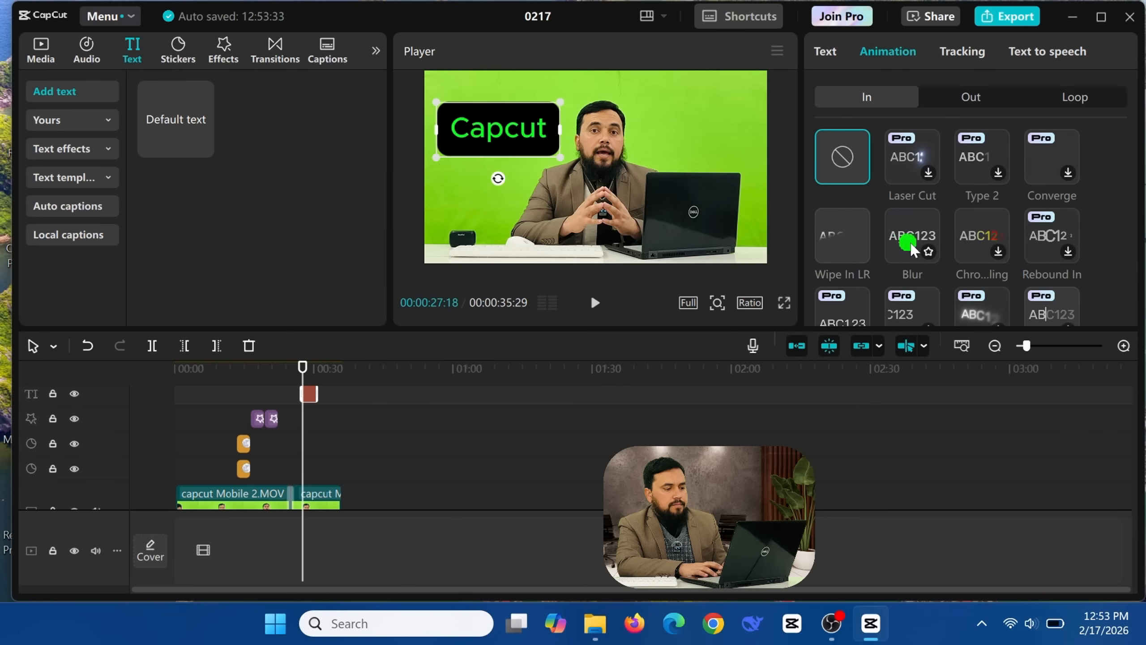
{"action": "left_click", "coordinate": [910, 247]}
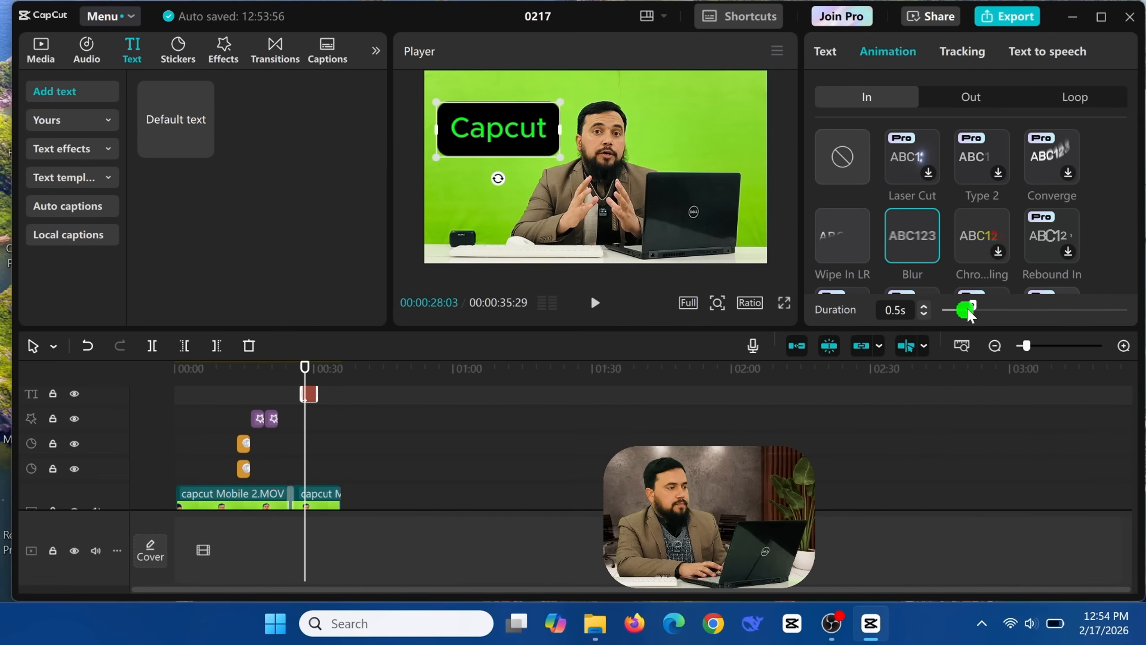
{"action": "left_click_drag", "start_coordinate": [975, 311], "coordinate": [1031, 311]}
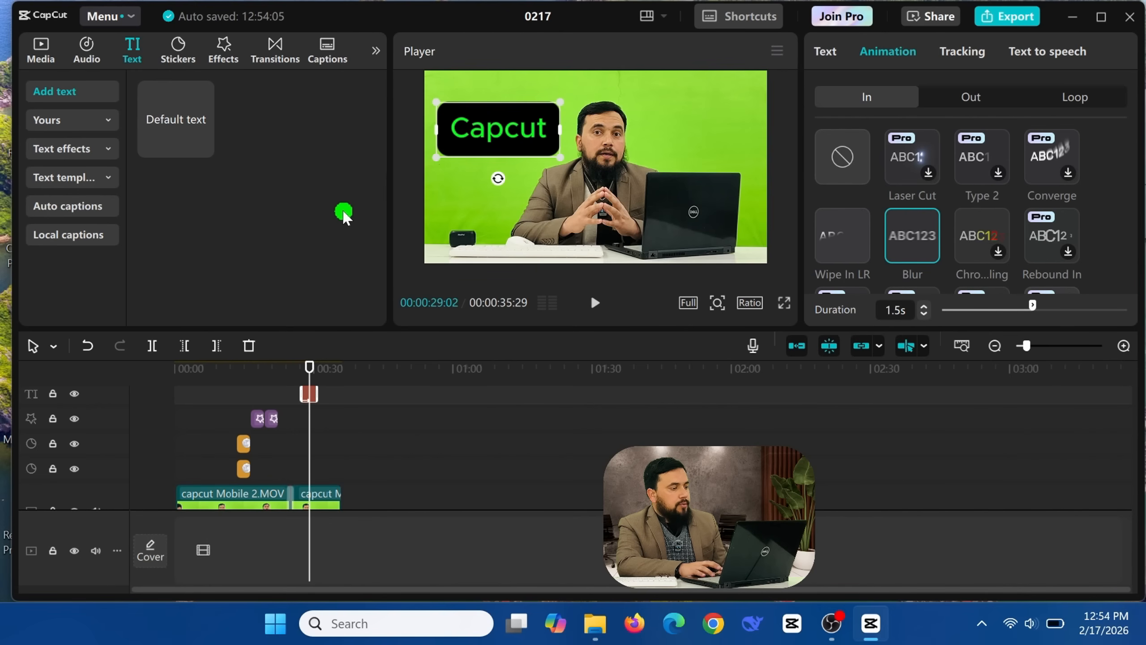
Import the Best-background-music MP3 file from the background music folder into the project media
{"action": "left_click", "coordinate": [83, 49]}
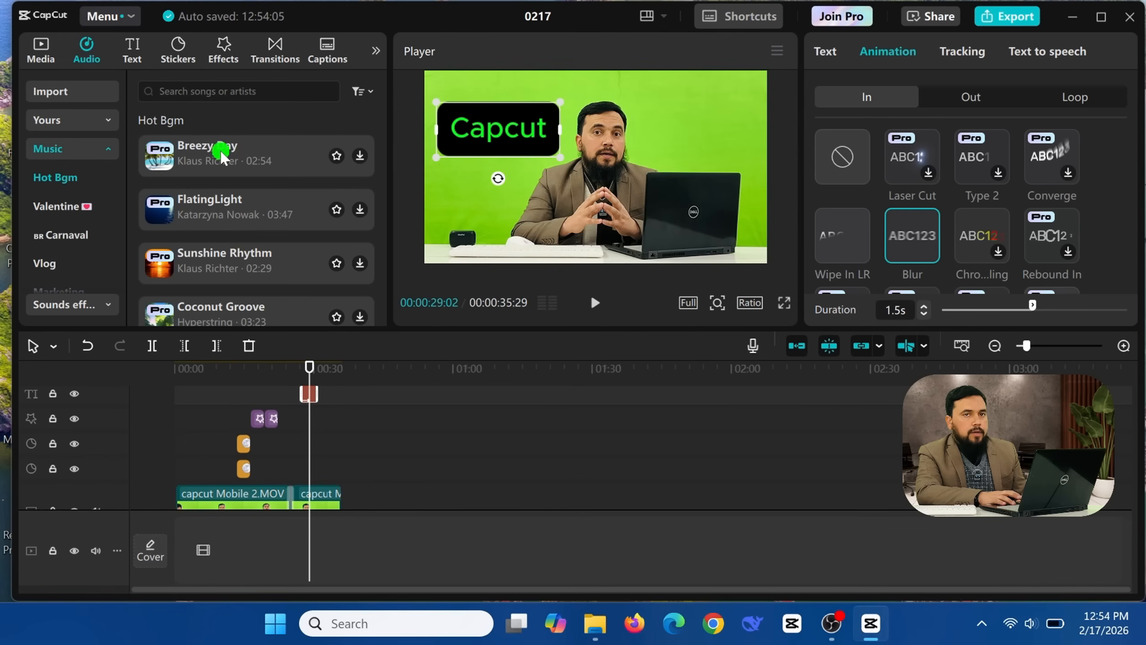
{"action": "left_click_drag", "start_coordinate": [379, 153], "coordinate": [383, 183]}
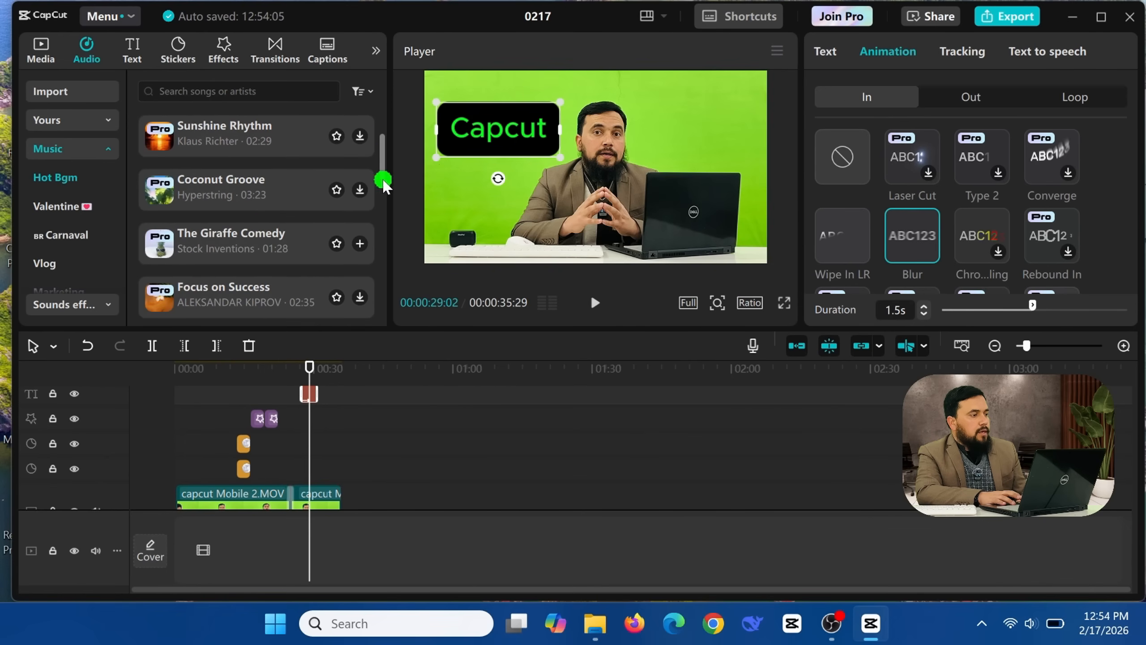
{"action": "left_click", "coordinate": [46, 57]}
{"action": "left_click", "coordinate": [159, 92]}
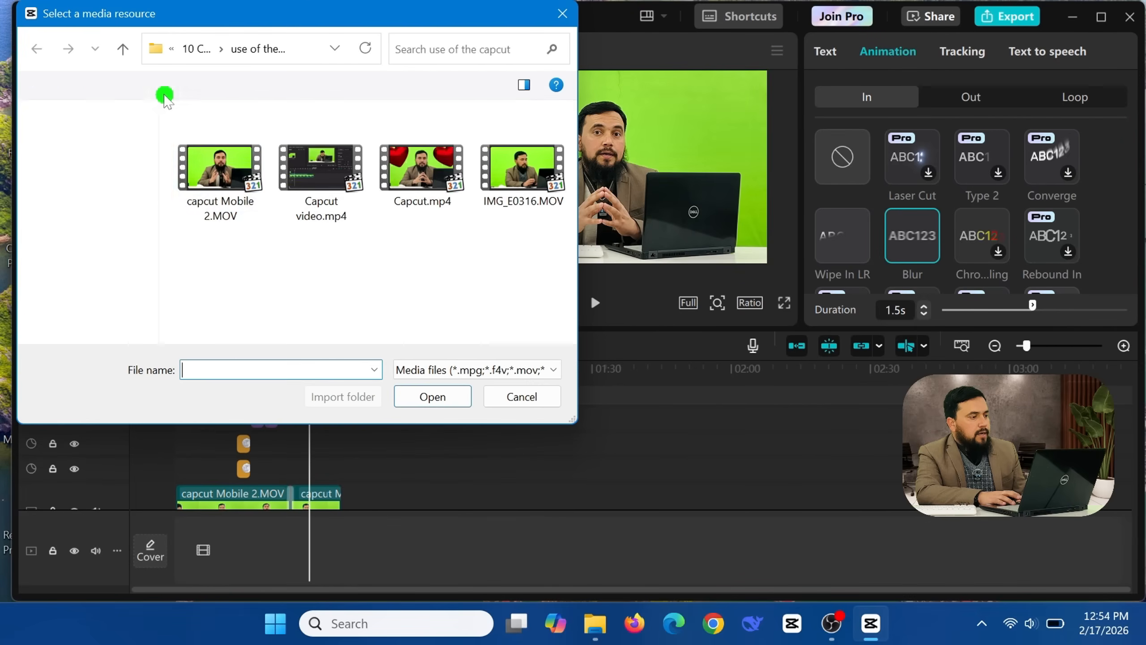
{"action": "double_click", "coordinate": [287, 163]}
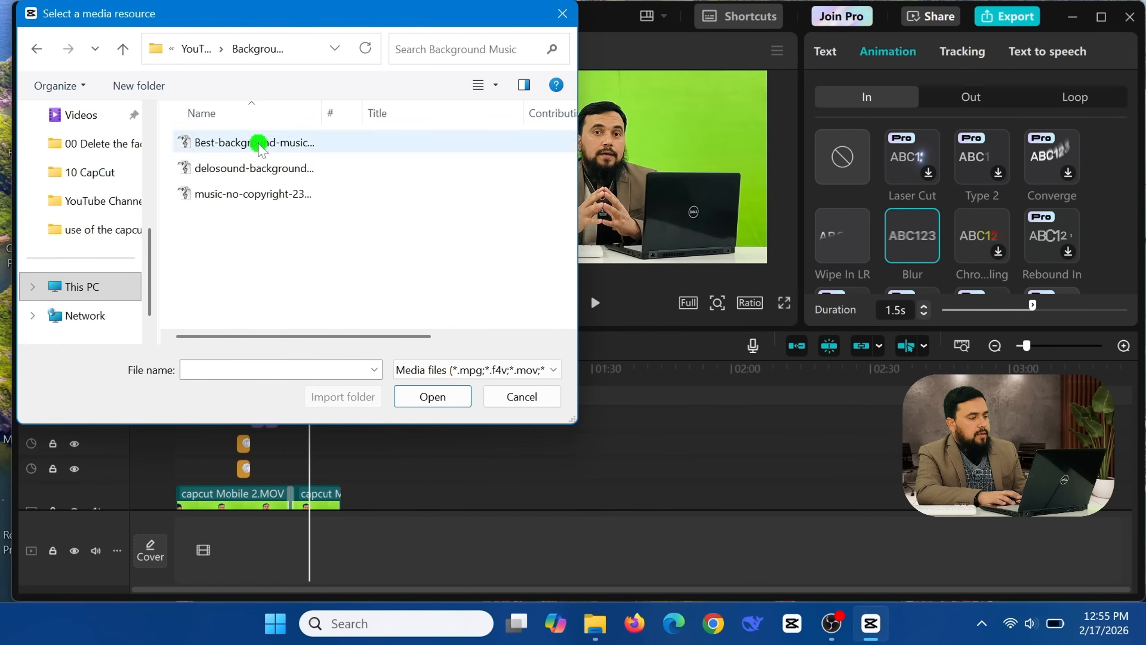
{"action": "left_click", "coordinate": [255, 144]}
{"action": "left_click", "coordinate": [434, 398]}
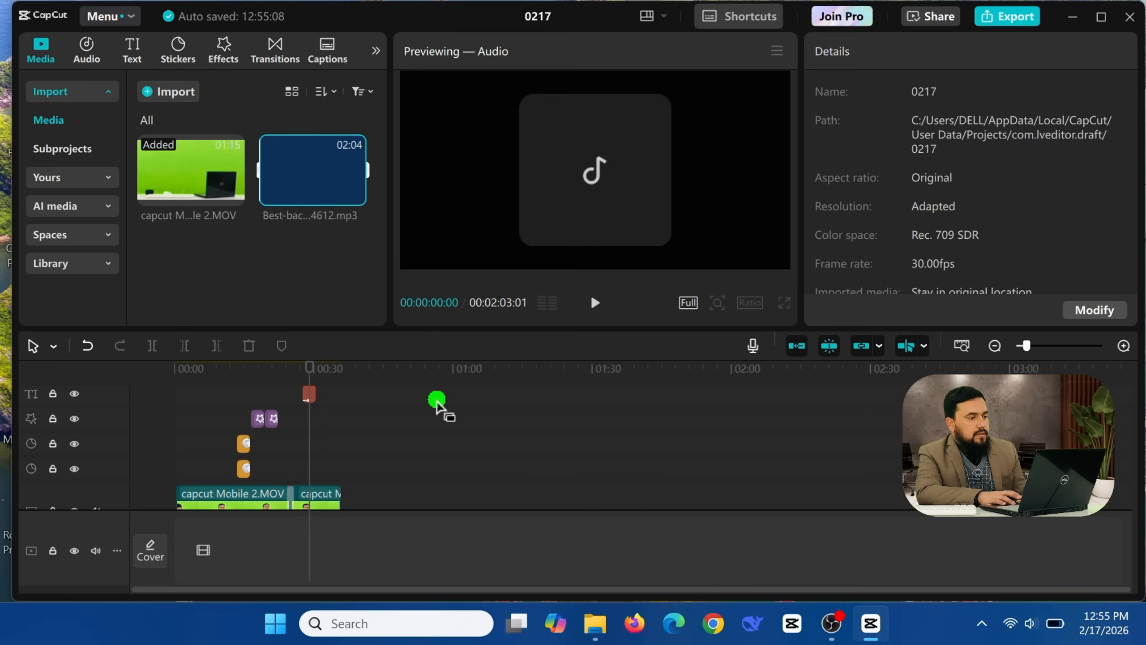
Add the imported background music to the timeline and align its start with 00:00
{"action": "left_click", "coordinate": [328, 169]}
{"action": "left_click_drag", "start_coordinate": [322, 178], "coordinate": [197, 545]}
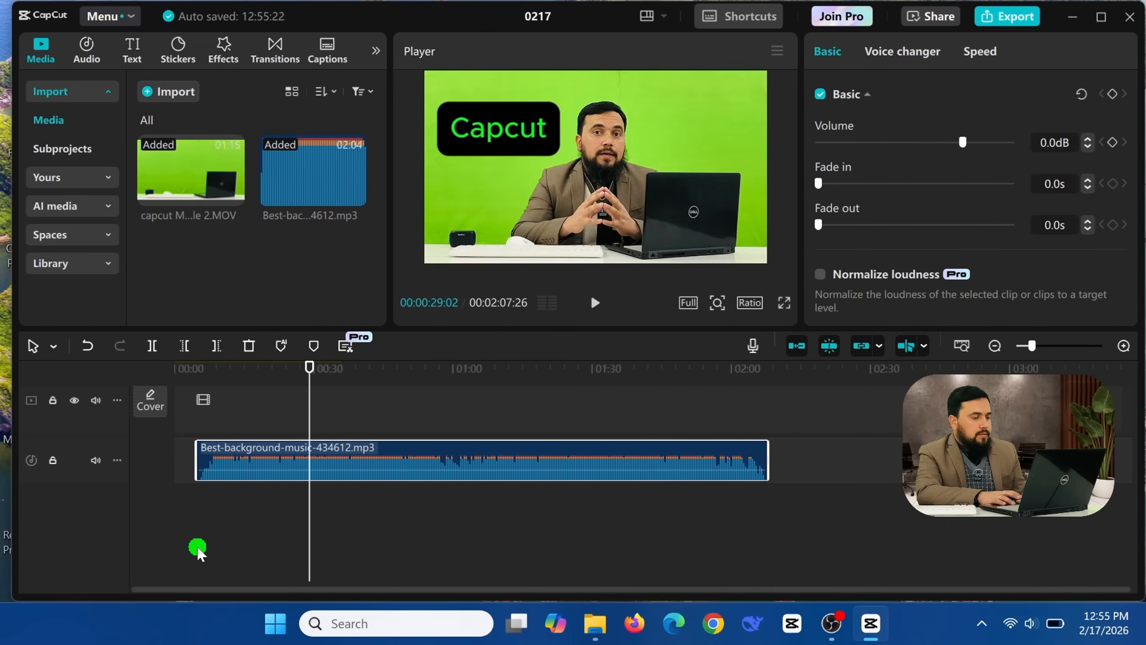
{"action": "left_click_drag", "start_coordinate": [435, 463], "coordinate": [395, 470]}
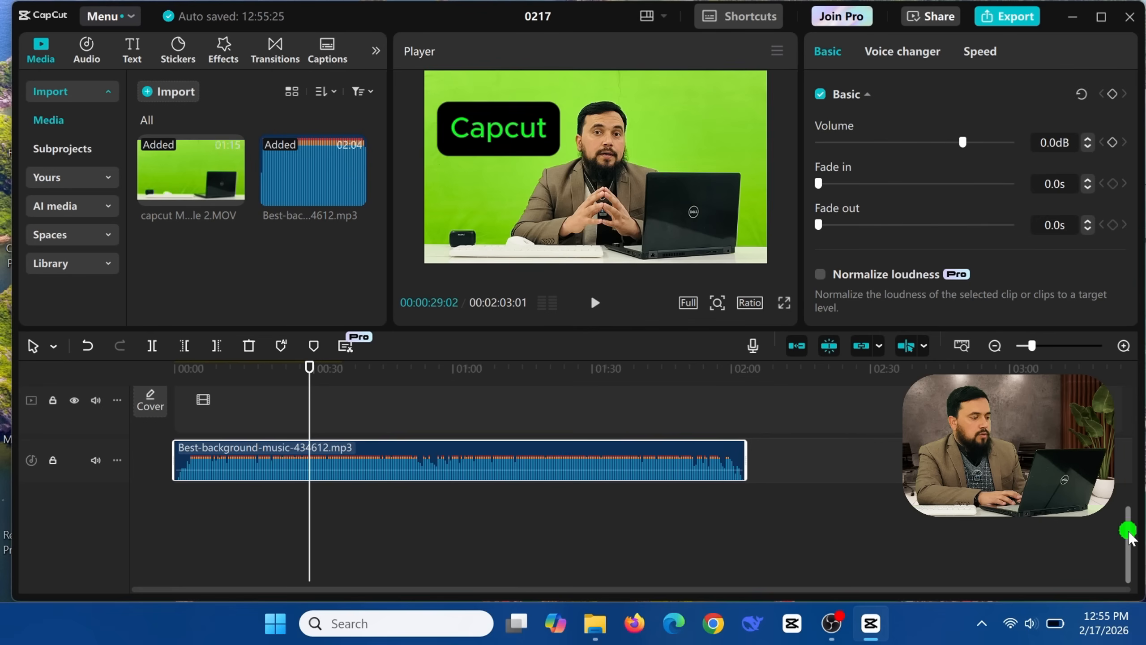
Trim the end of the background music to match the end of the video at 00:00:35:29
{"action": "scroll", "coordinate": [1128, 537], "scroll_direction": "up", "scroll_amount": 2}
{"action": "scroll", "coordinate": [1129, 496], "scroll_direction": "up", "scroll_amount": 1}
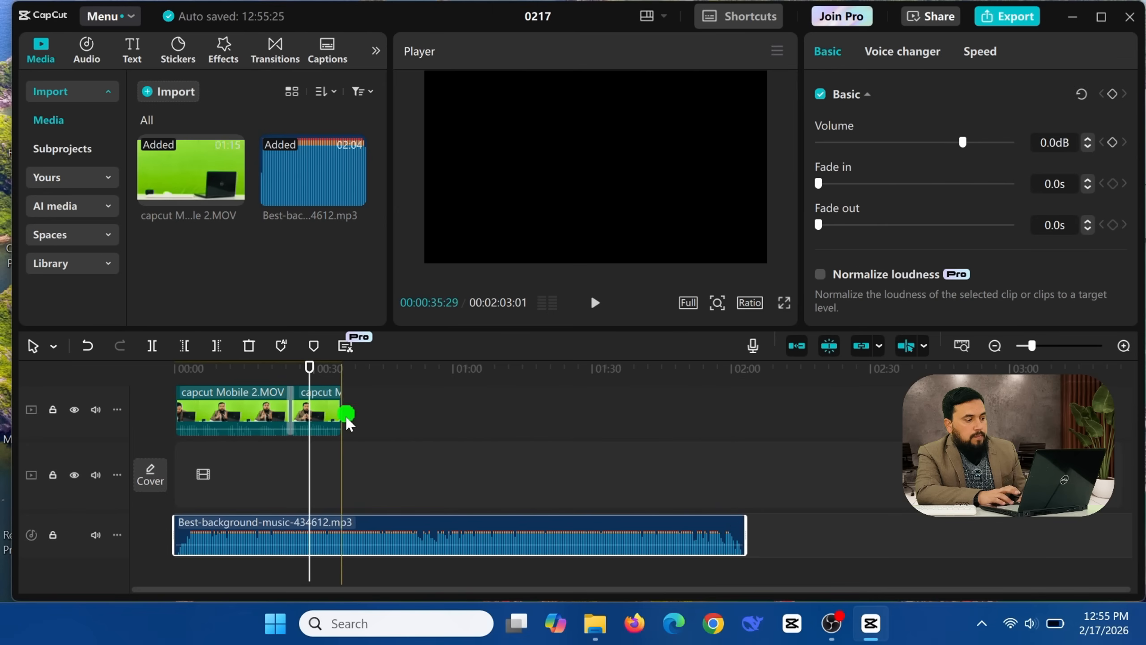
{"action": "left_click_drag", "start_coordinate": [747, 536], "coordinate": [341, 537]}
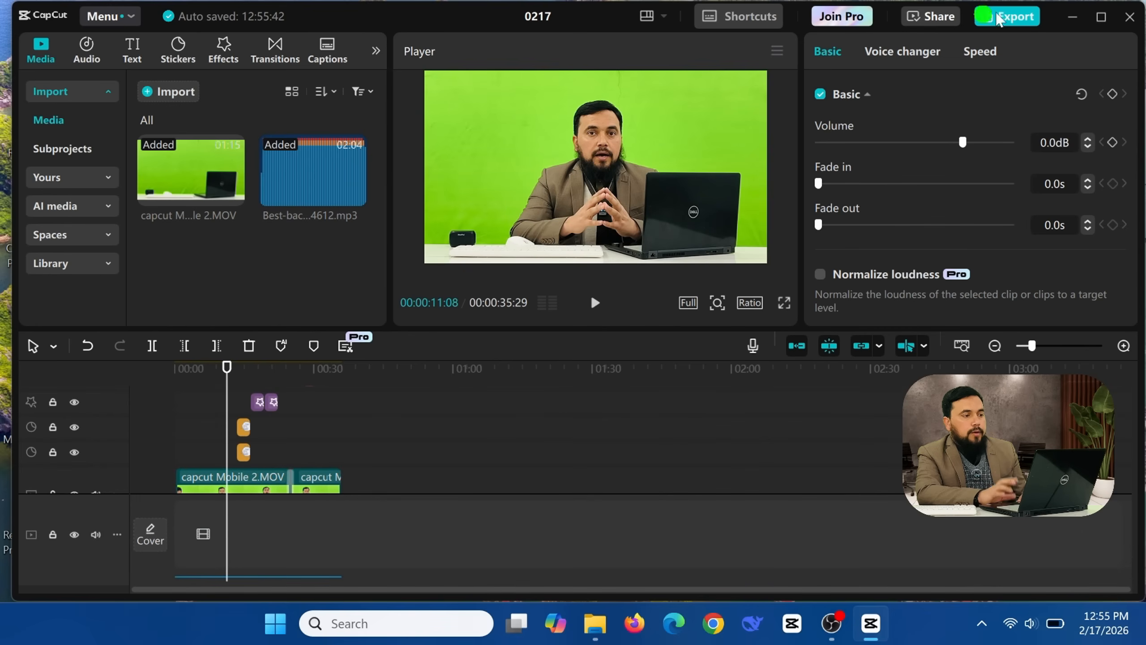
Set up an export named "Capcut App" with the "use of the capcut" folder as its destination
{"action": "left_click", "coordinate": [996, 18]}
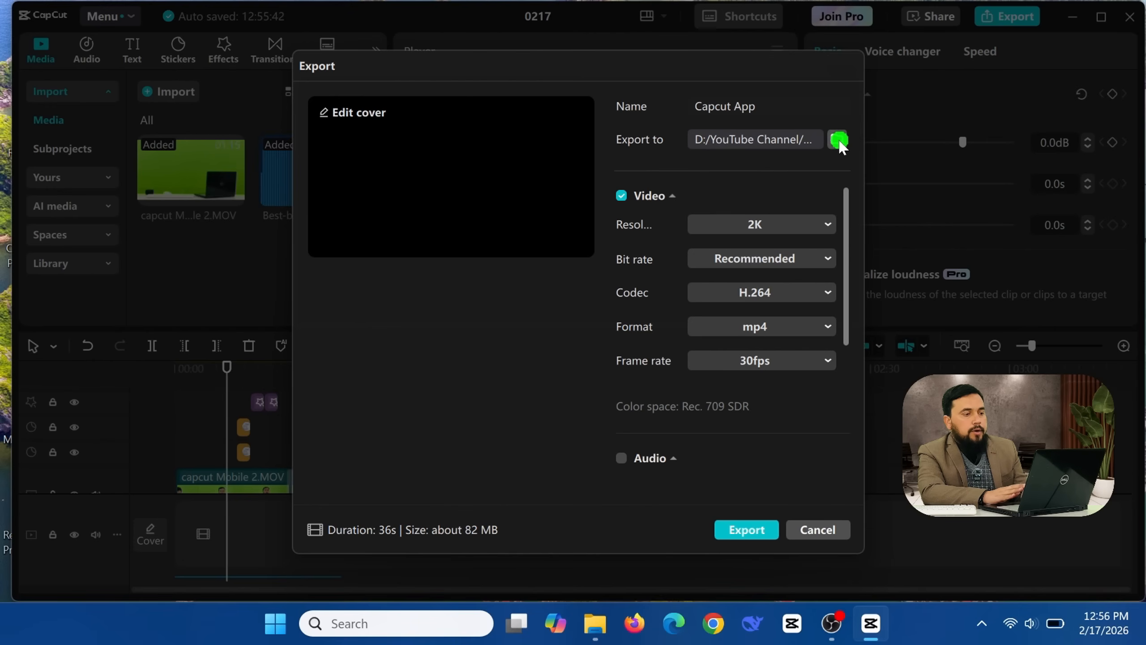
{"action": "left_click", "coordinate": [838, 140]}
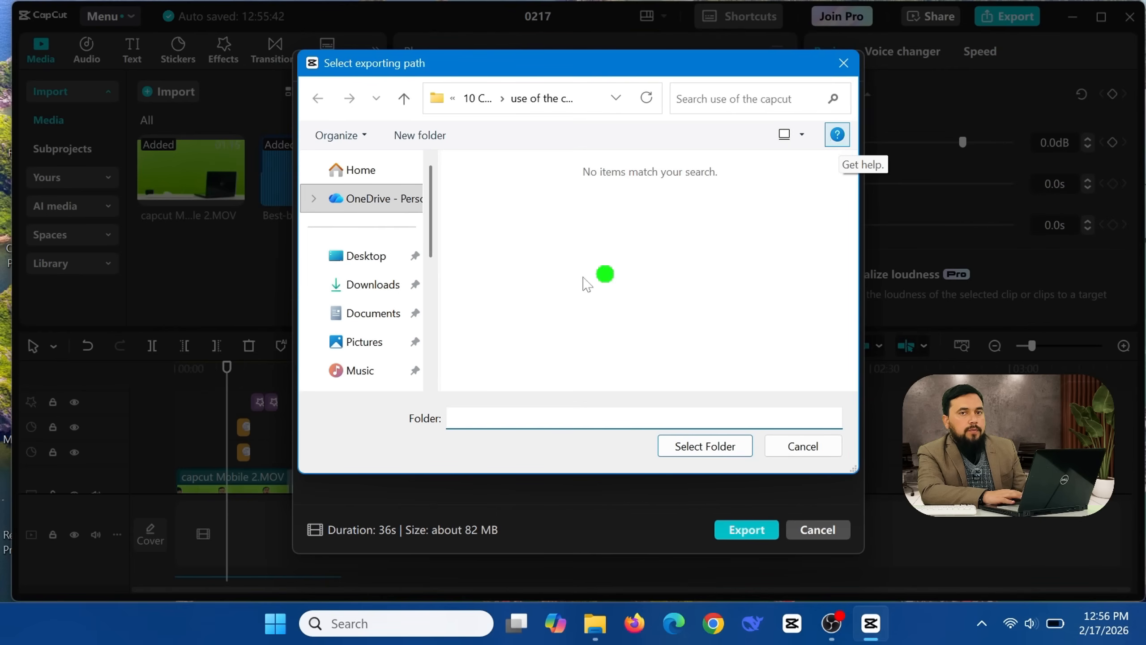
{"action": "left_click", "coordinate": [403, 99]}
{"action": "scroll", "coordinate": [356, 262], "scroll_direction": "down", "scroll_amount": 5}
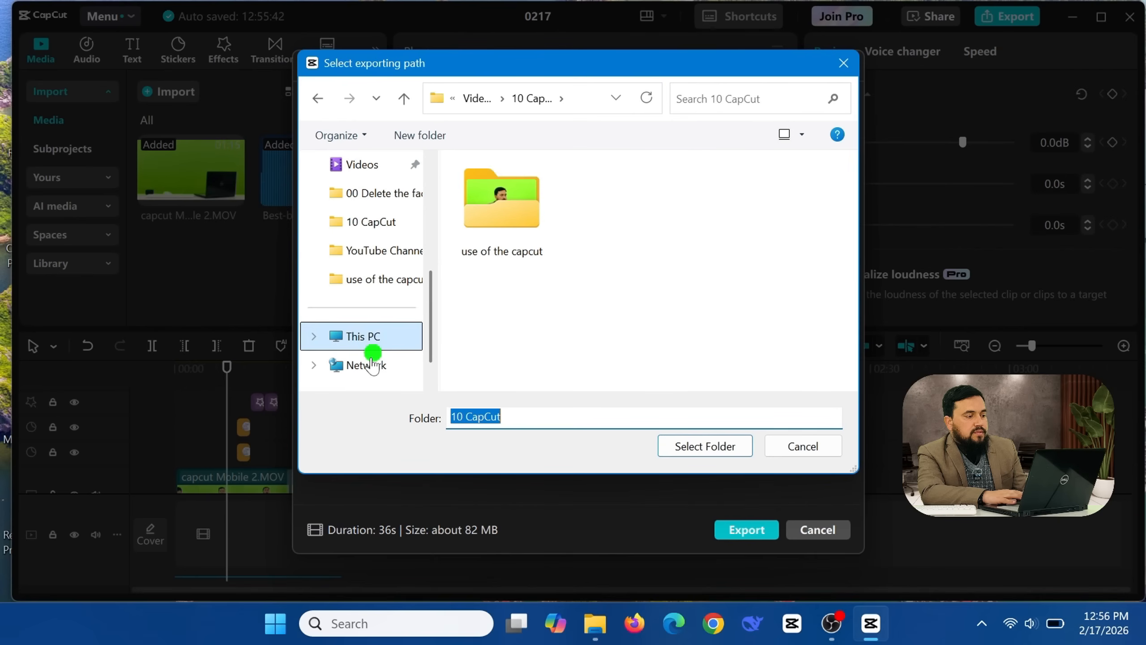
{"action": "left_click", "coordinate": [501, 201]}
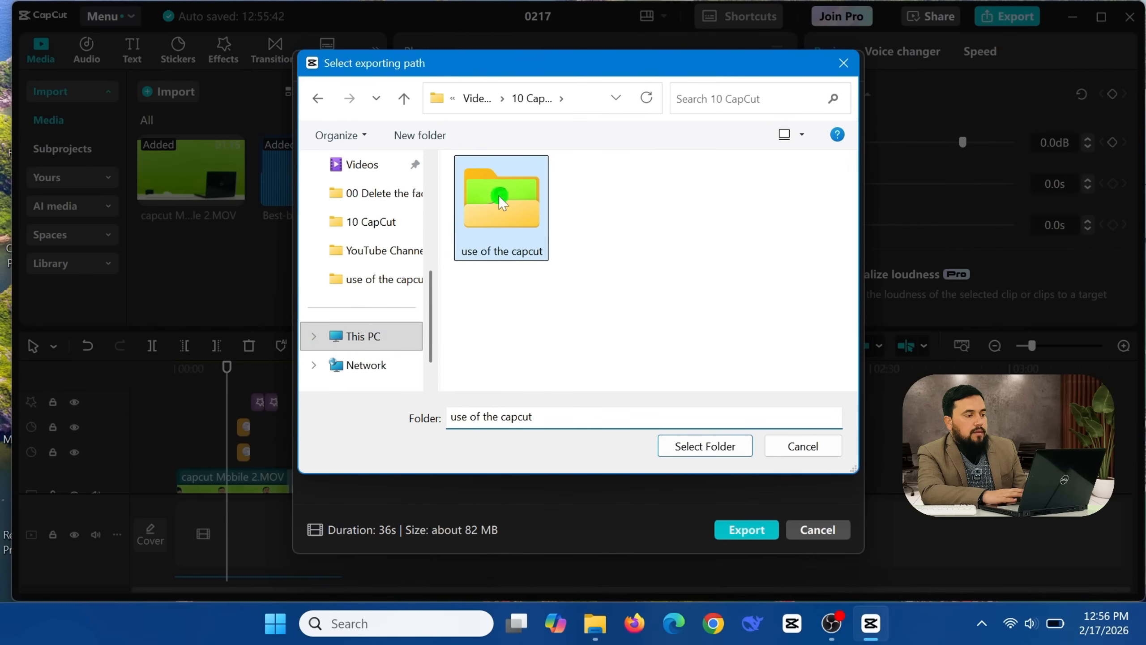
{"action": "double_click", "coordinate": [500, 201]}
{"action": "left_click", "coordinate": [700, 447]}
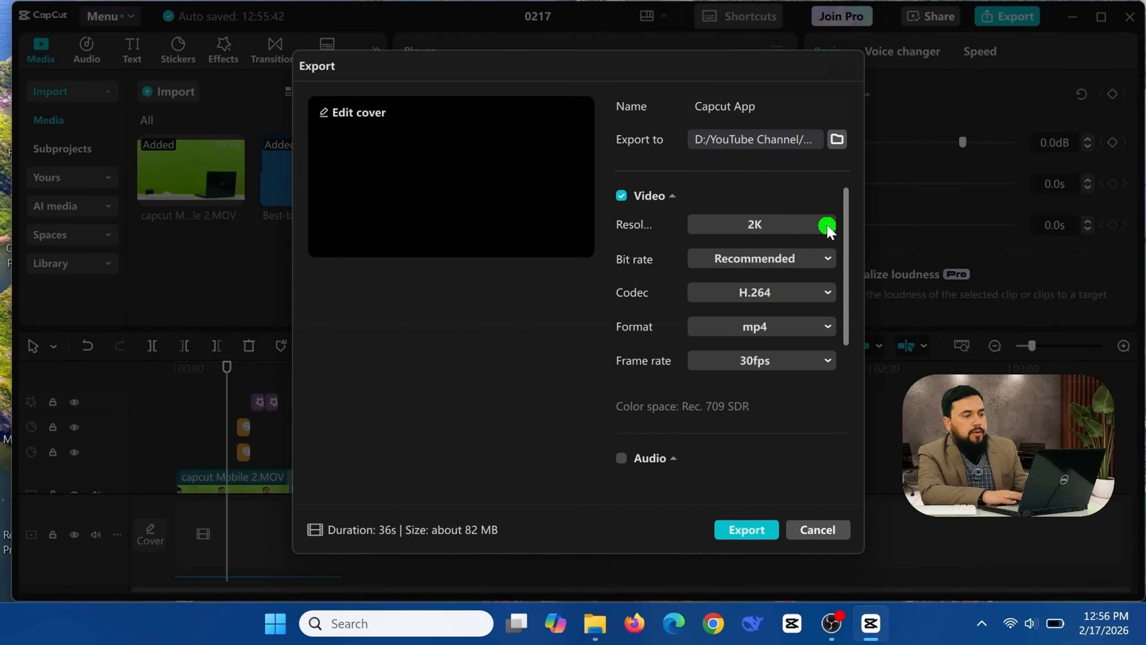
Configure the video export with 2K resolution, Recommended bit rate, H.264 codec, mp4 format and a 30fps frame rate
{"action": "left_click", "coordinate": [827, 226]}
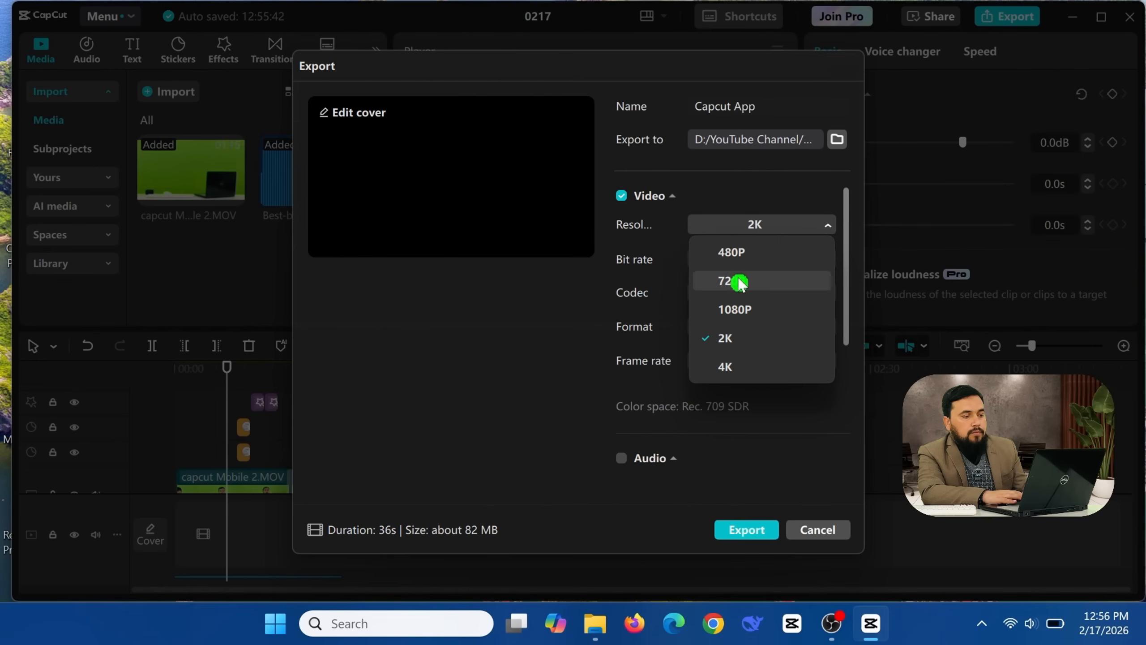
{"action": "left_click", "coordinate": [724, 346]}
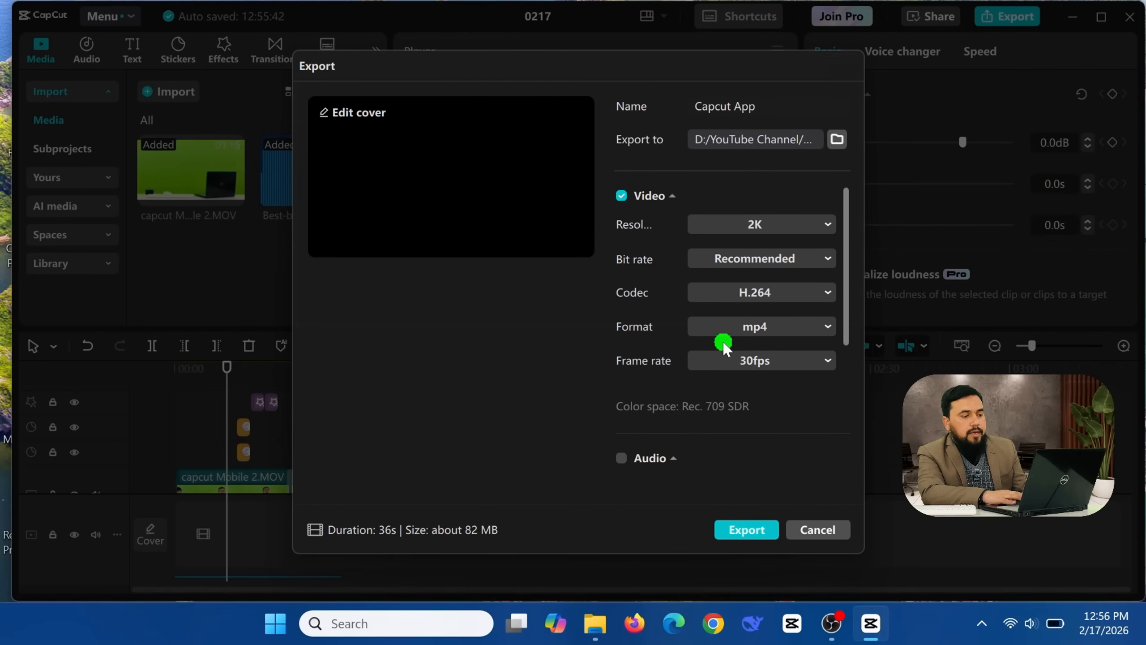
{"action": "left_click", "coordinate": [823, 262]}
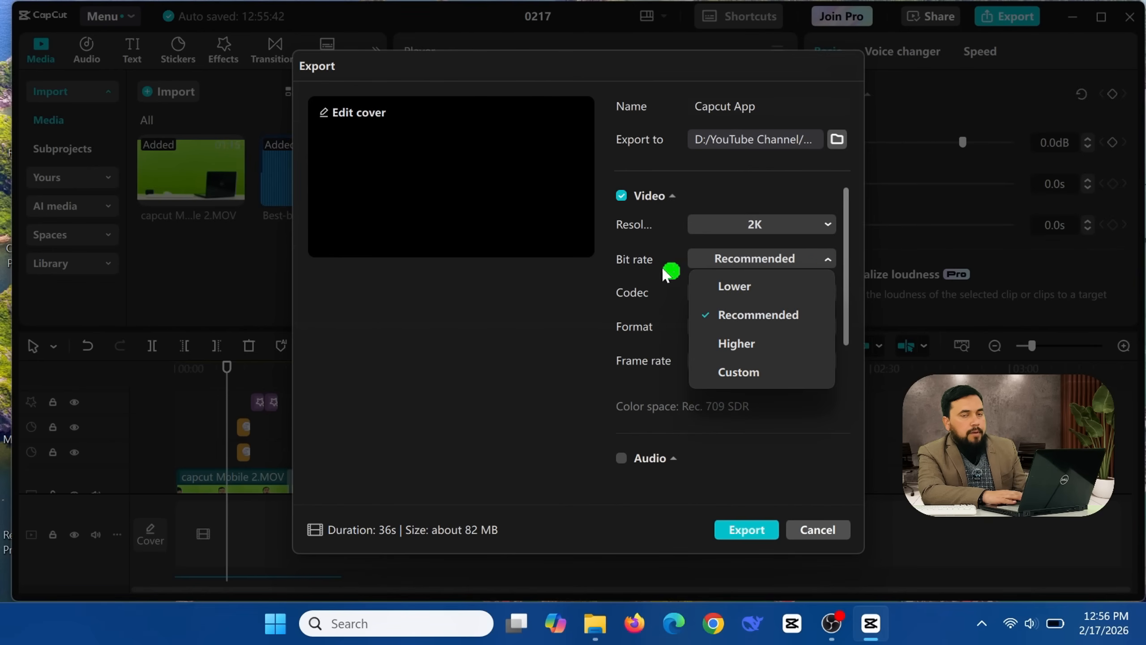
{"action": "left_click", "coordinate": [751, 317]}
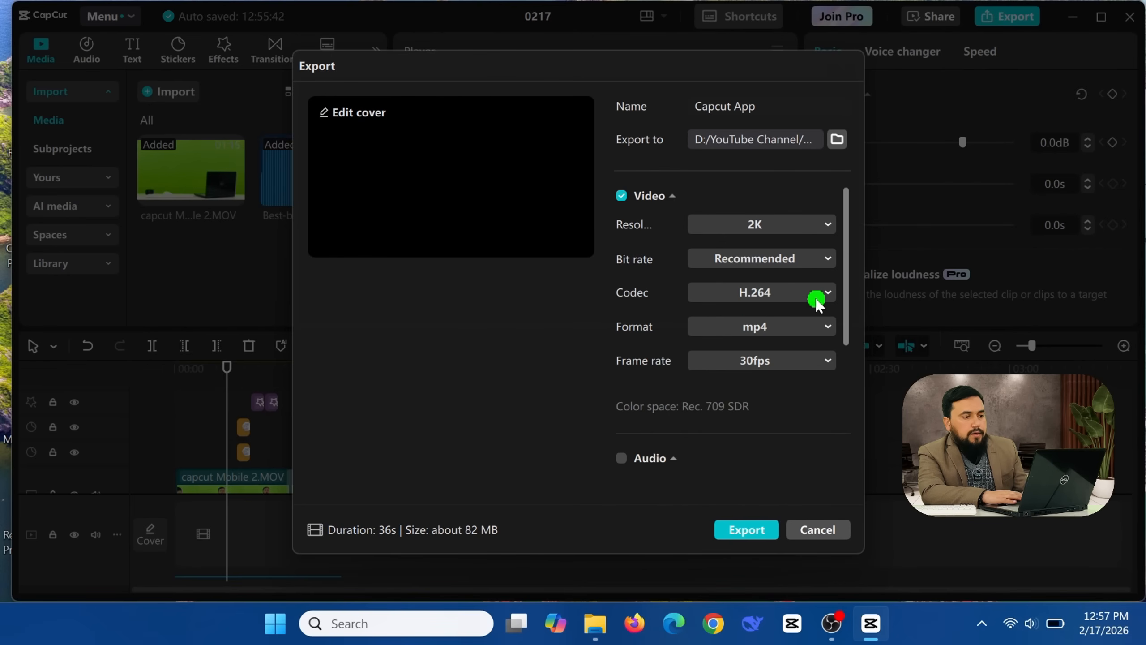
{"action": "left_click", "coordinate": [818, 293]}
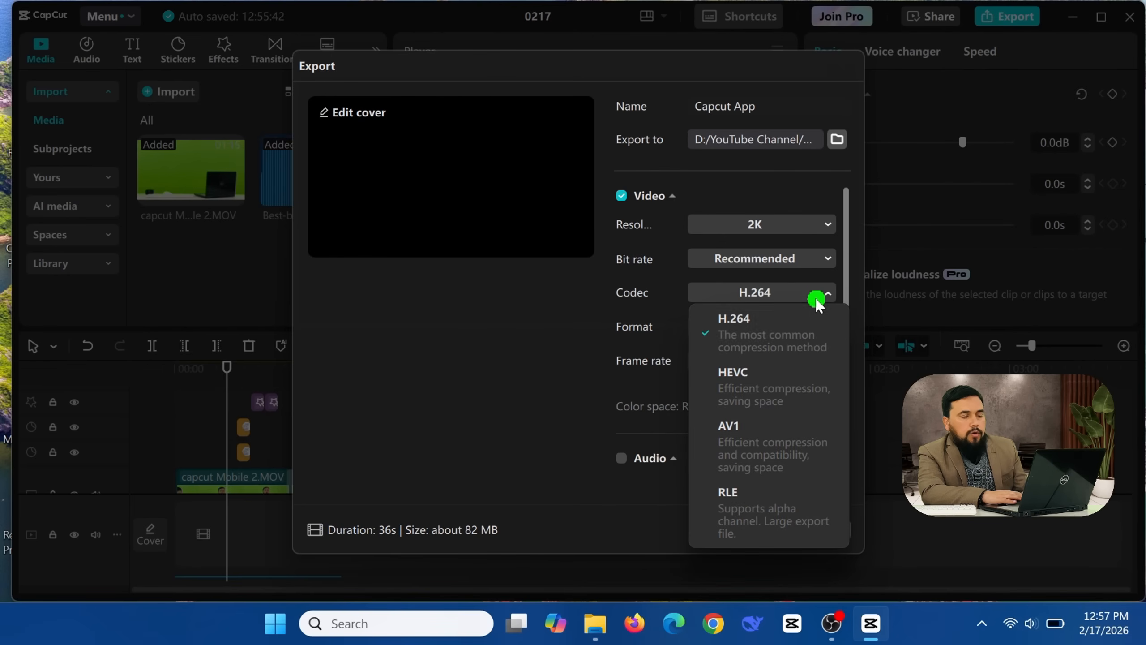
{"action": "left_click", "coordinate": [740, 324]}
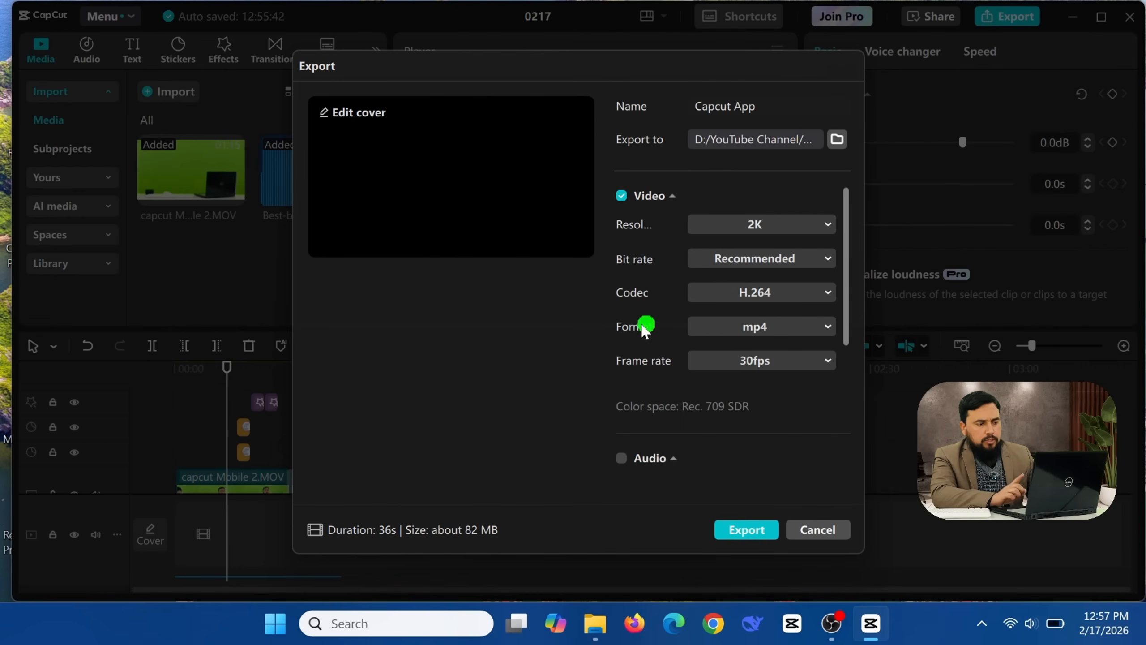
{"action": "left_click", "coordinate": [824, 326]}
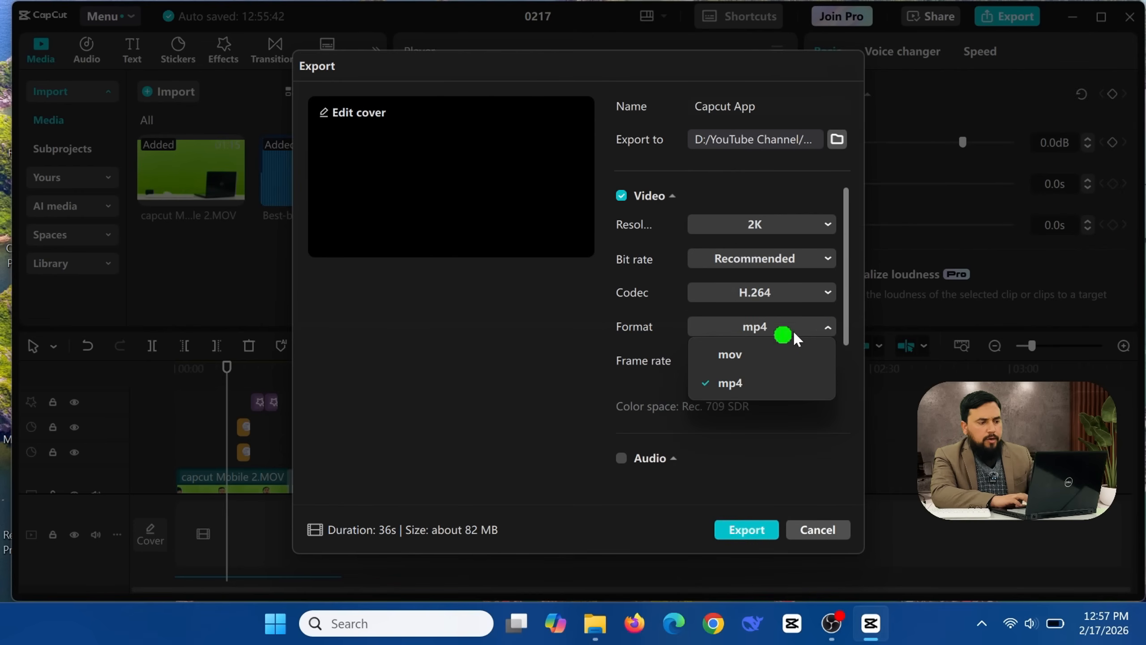
{"action": "left_click", "coordinate": [730, 383]}
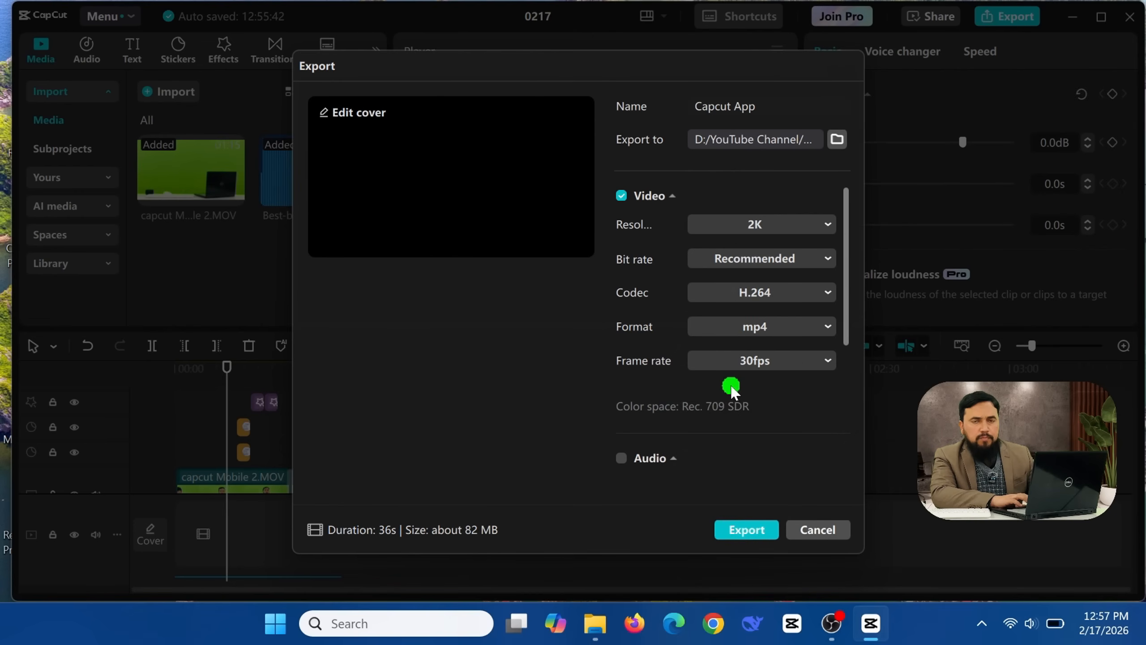
{"action": "left_click", "coordinate": [820, 361]}
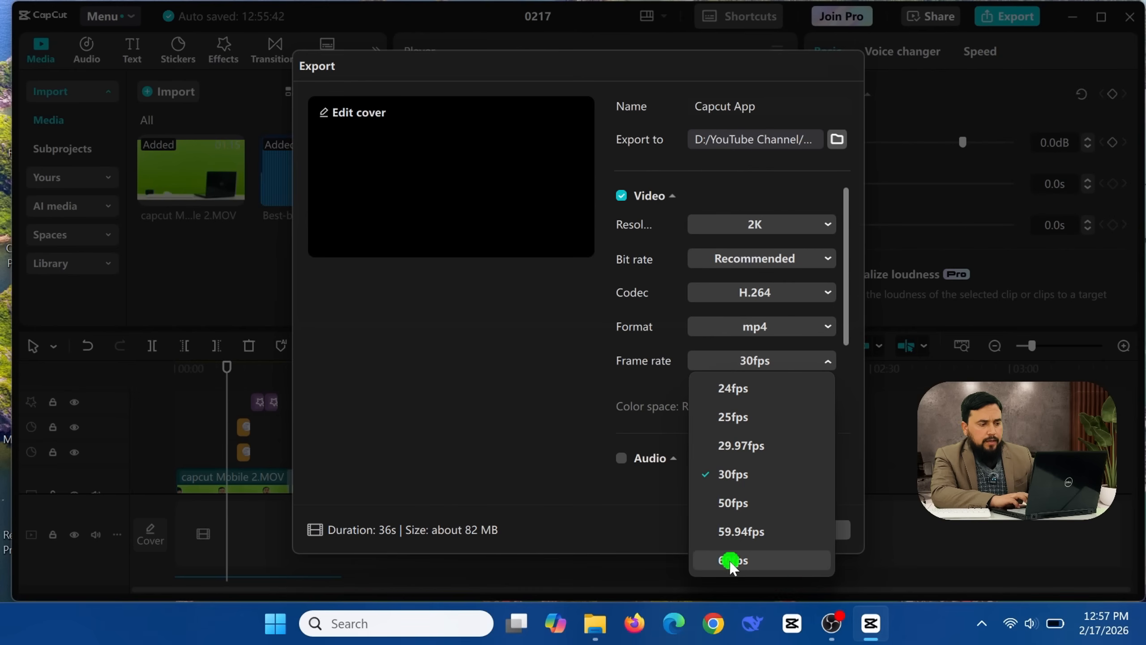
{"action": "left_click", "coordinate": [729, 478]}
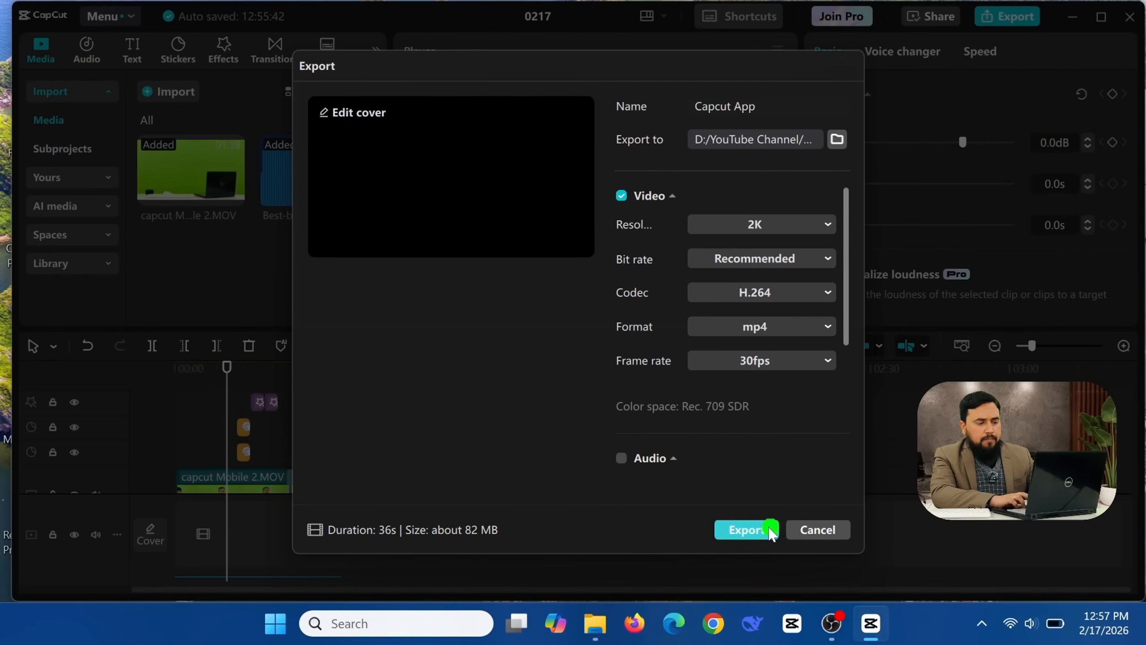
Export the video with the configured settings and dismiss the sharing options without sharing it
{"action": "left_click", "coordinate": [765, 533]}
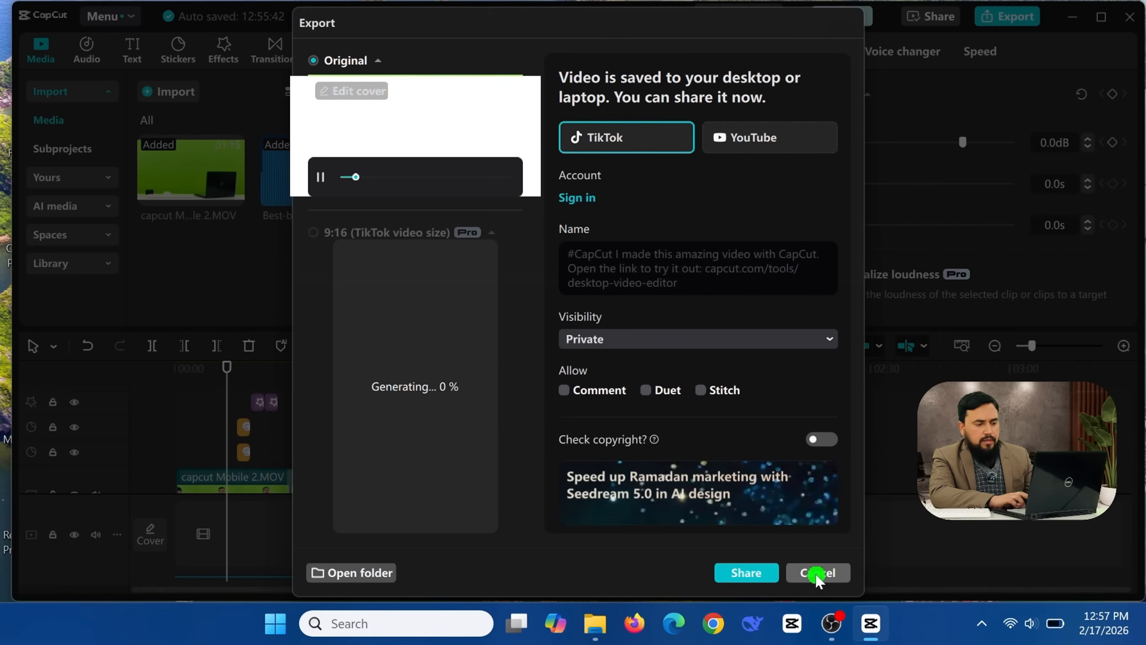
{"action": "left_click", "coordinate": [816, 575]}
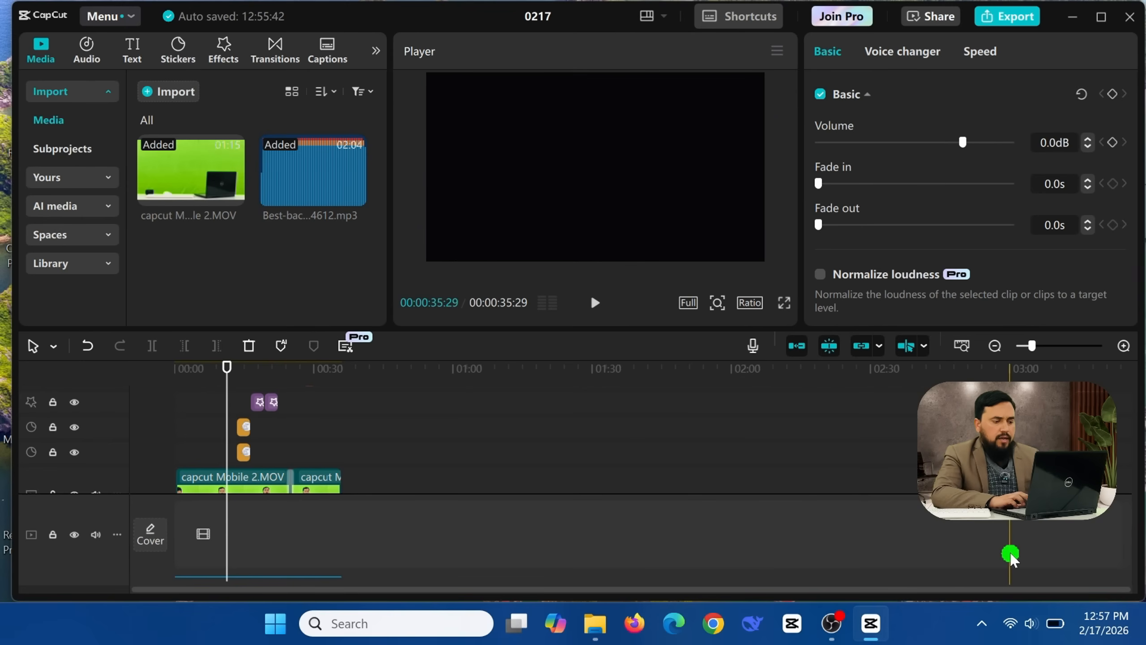
Switch to File Explorer and select the exported Capcut App.mp4 in the "use of the capcut" folder
{"action": "left_click", "coordinate": [595, 623]}
{"action": "left_click", "coordinate": [253, 178]}
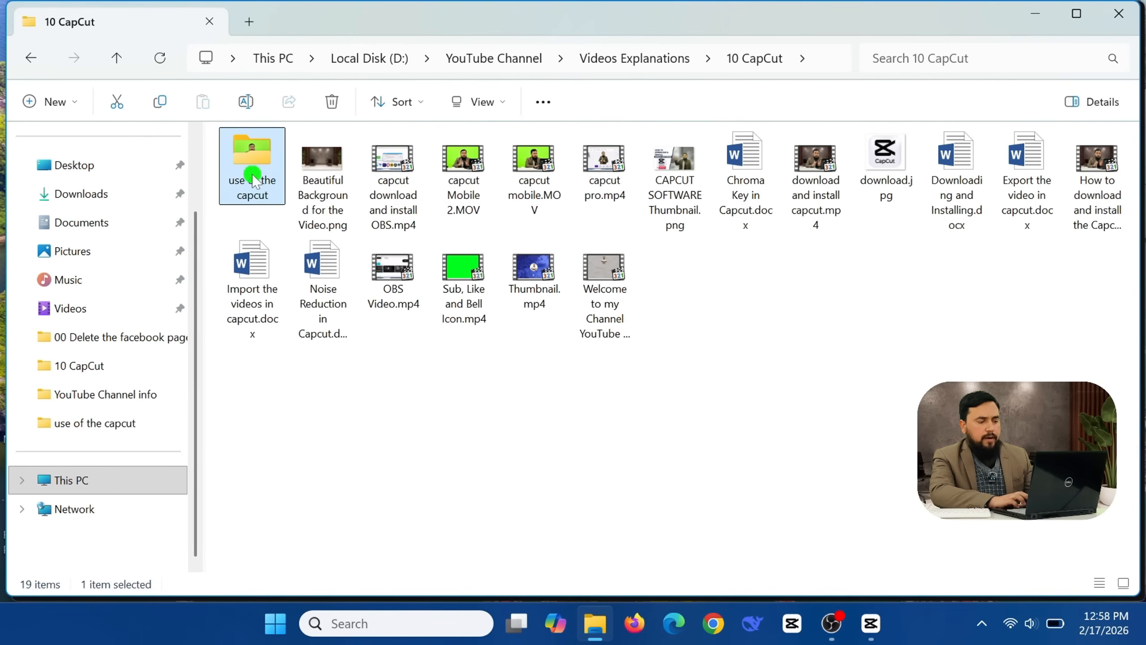
{"action": "double_click", "coordinate": [252, 173]}
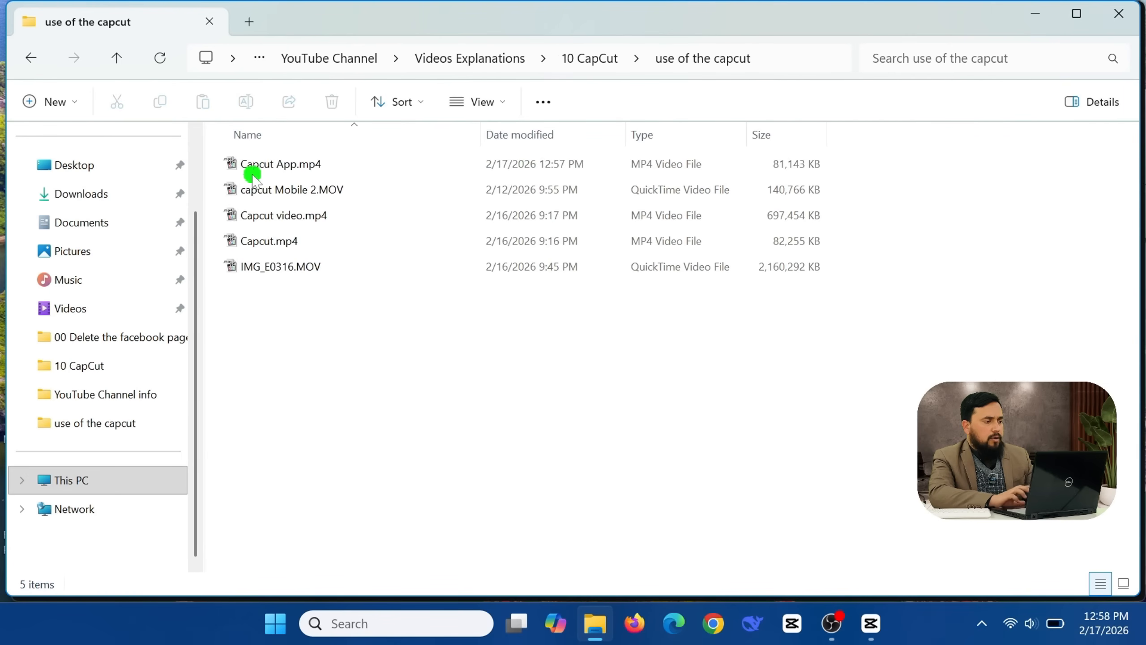
{"action": "left_click", "coordinate": [276, 169]}
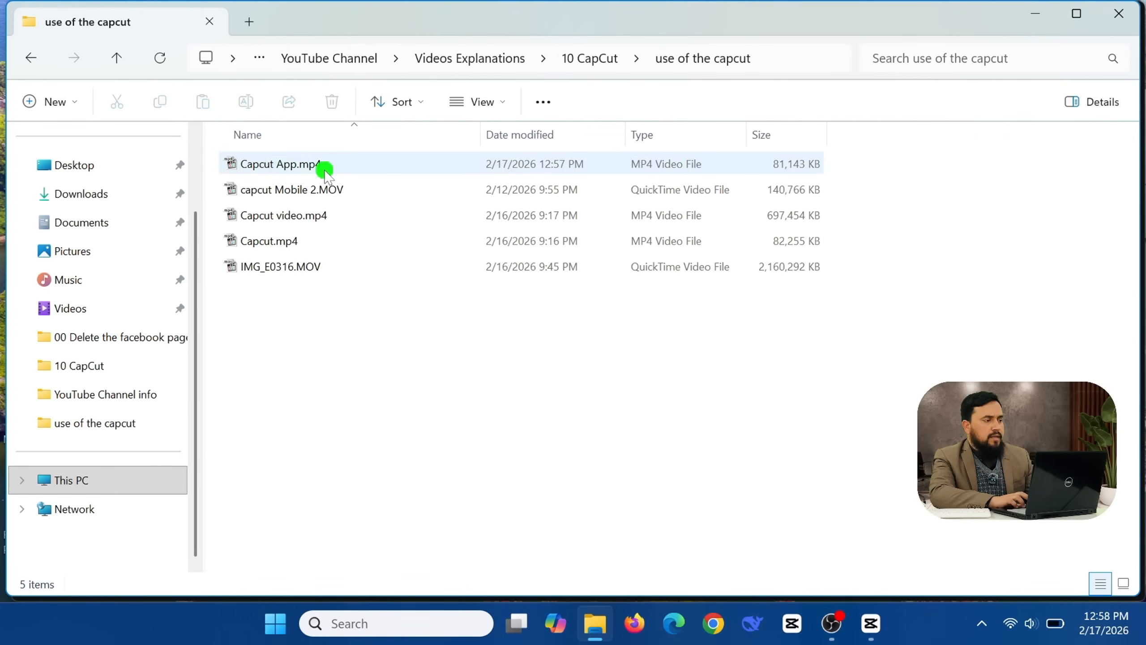
{"action": "left_click", "coordinate": [296, 171]}
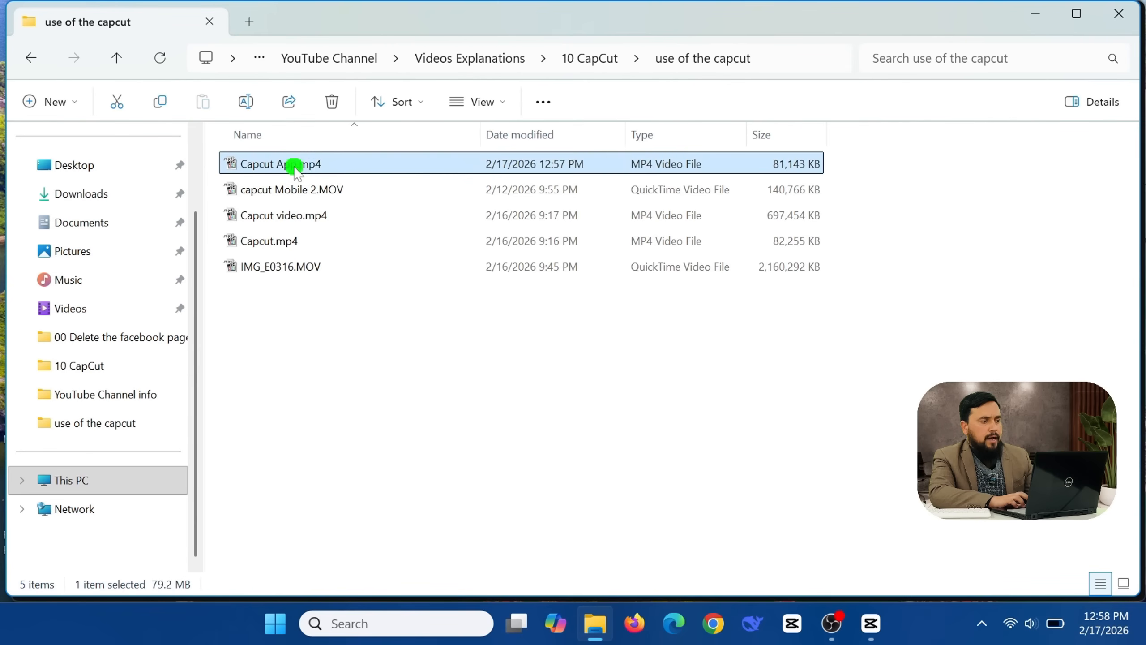